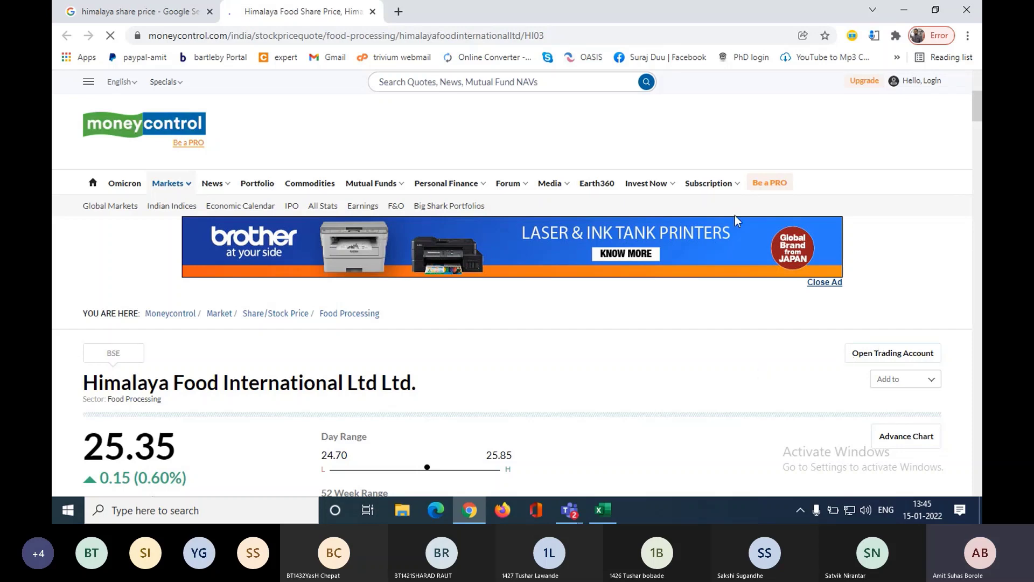
Step: Clear the old dates and share prices from B3:C42, keeping only the Date and Share Price headers
click(603, 510)
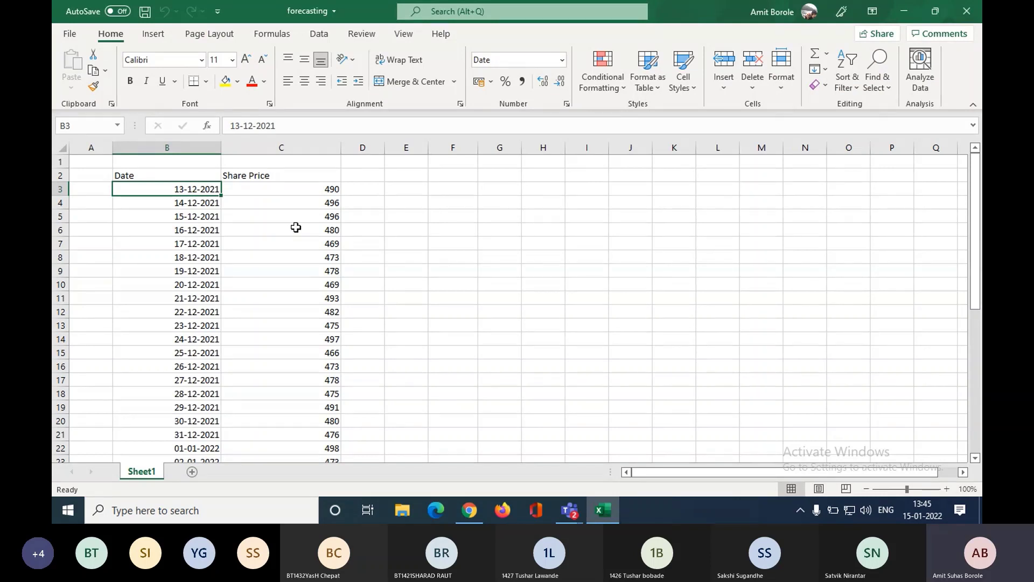
drag(188, 186, 322, 521)
scroll(196, 302, up, 7)
key(Delete)
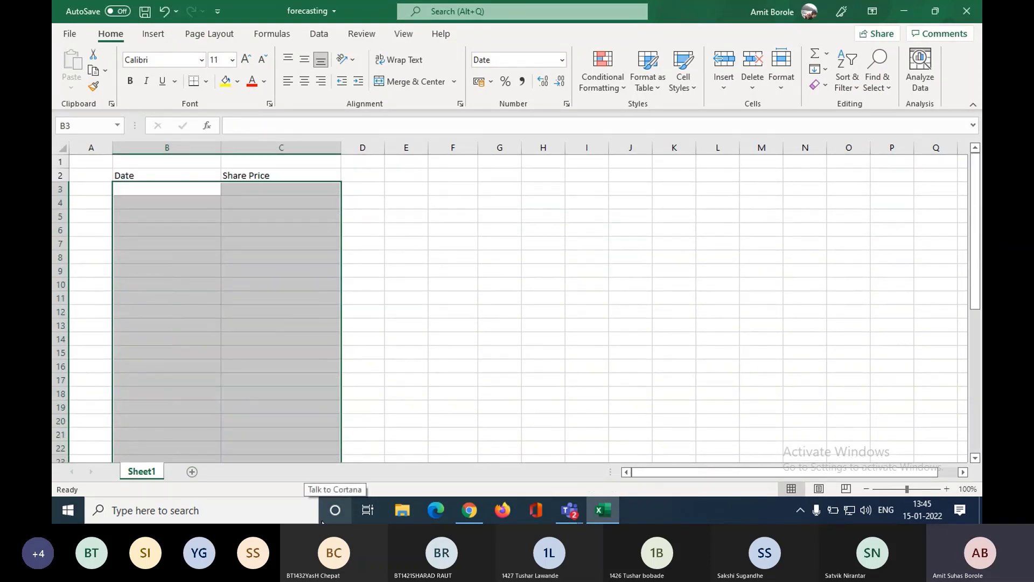
click(192, 188)
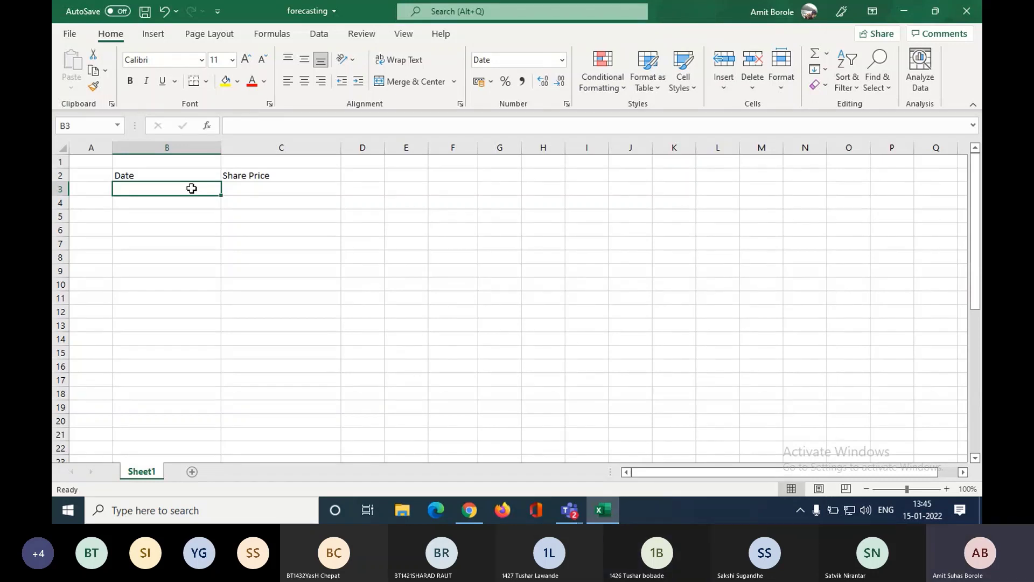
Step: Enter 15-12-2021 in B3 and 16-12-2021 in B4, then select both dates
text(21-)
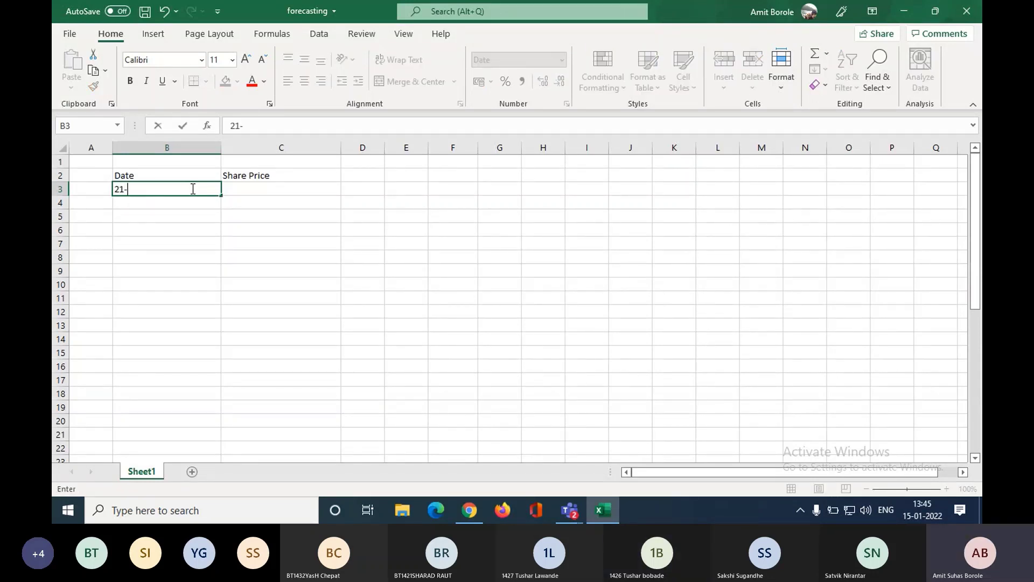
key(BackSpace)
key(BackSpace)
key(BackSpace)
text(15-12-20 21)
key(ctrl+Return)
key(Down)
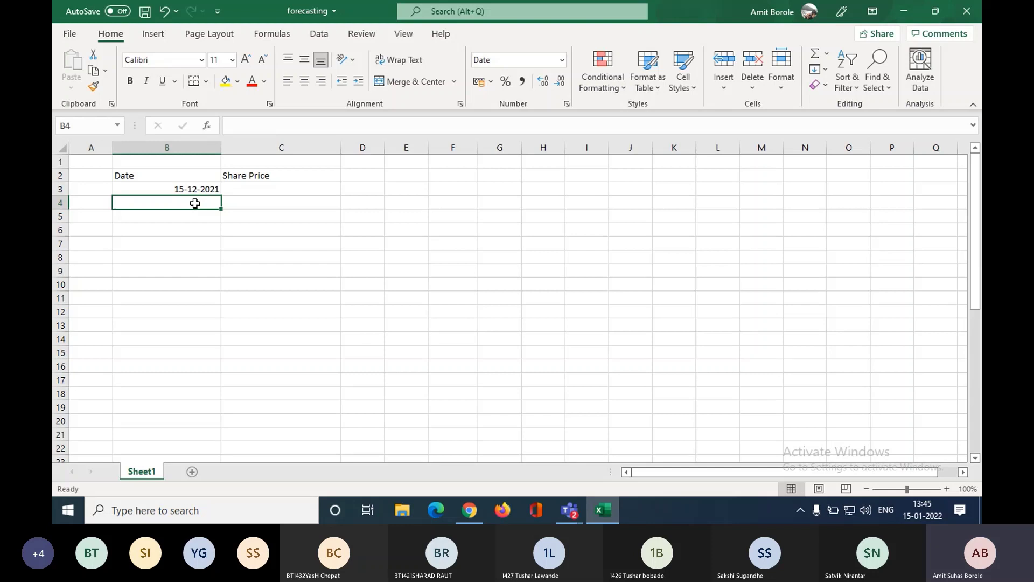
text(16-)
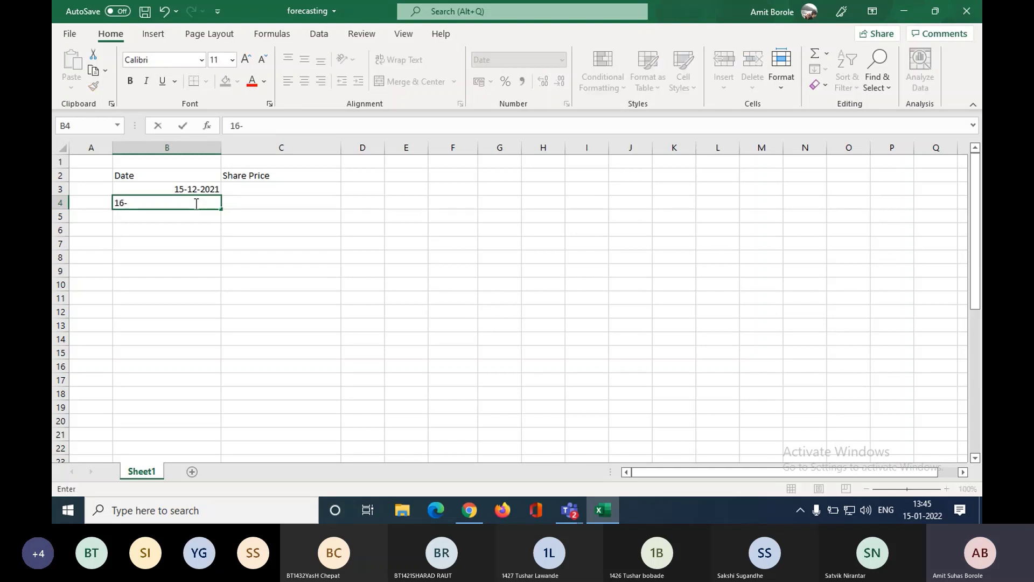
text(12-2)
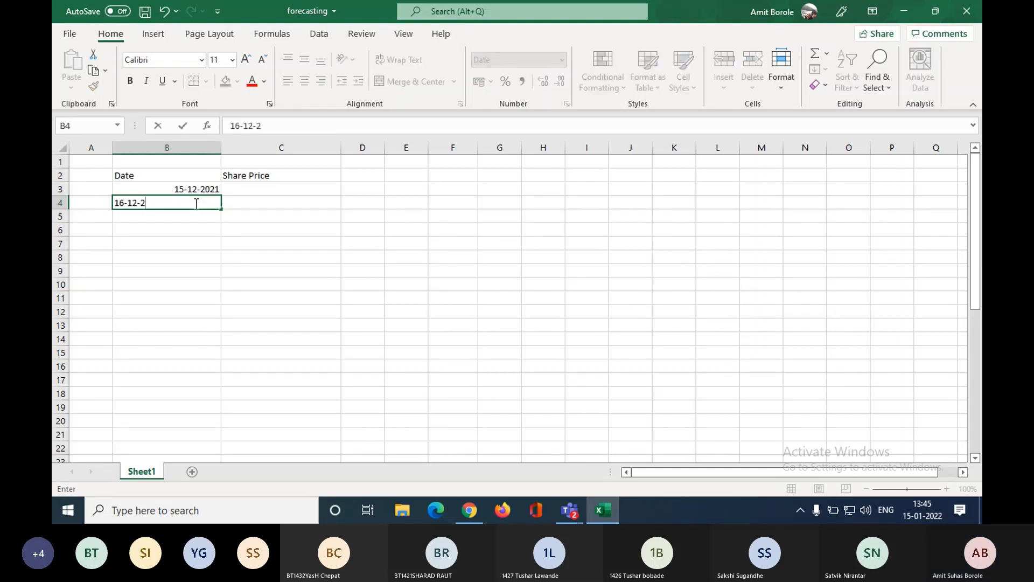
text(021)
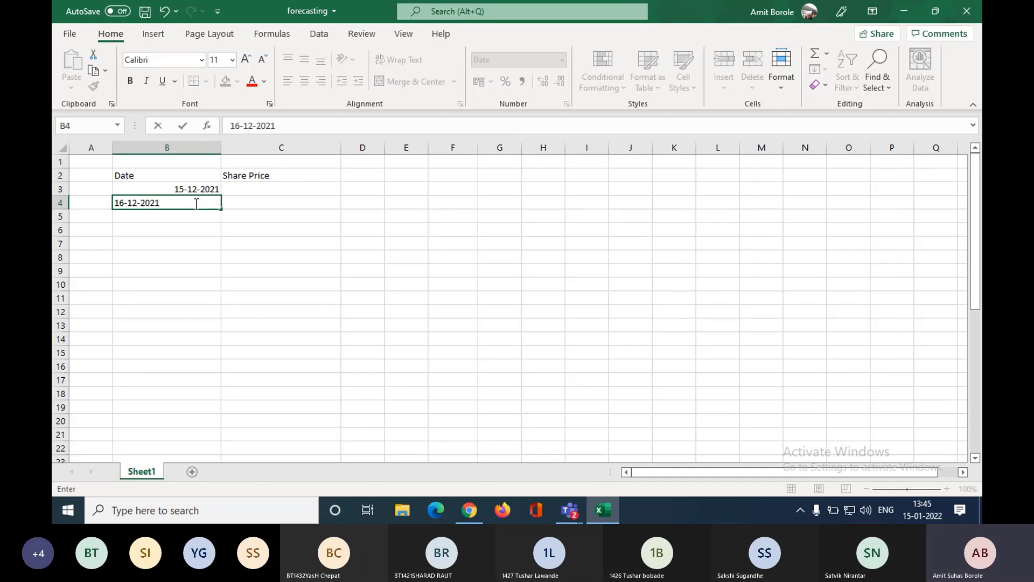
key(Return)
drag(192, 189, 197, 203)
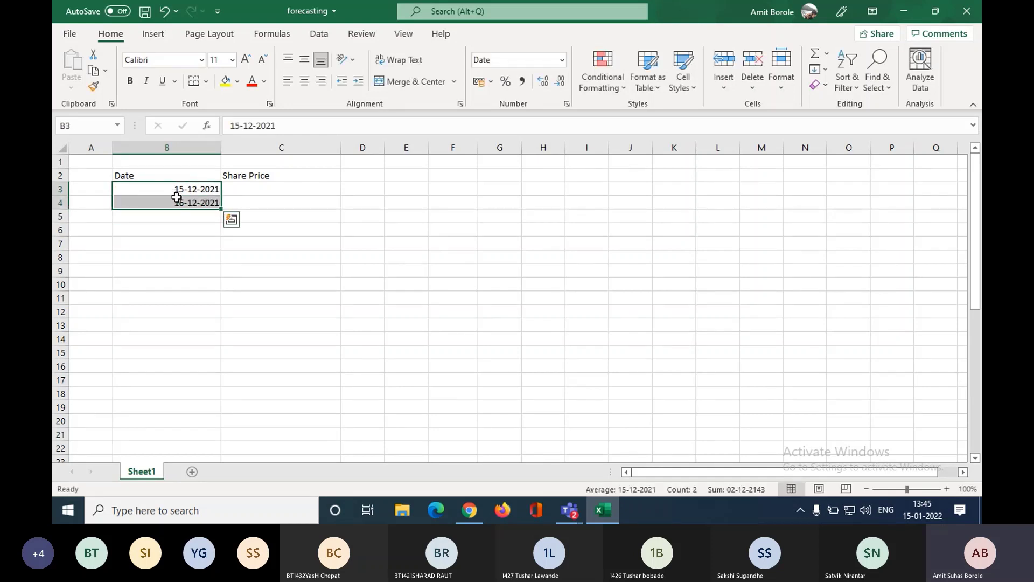
Step: Fill the daily date series from 15-12-2021 down to 18-01-2022 in row 37
drag(176, 190, 176, 201)
drag(221, 210, 220, 402)
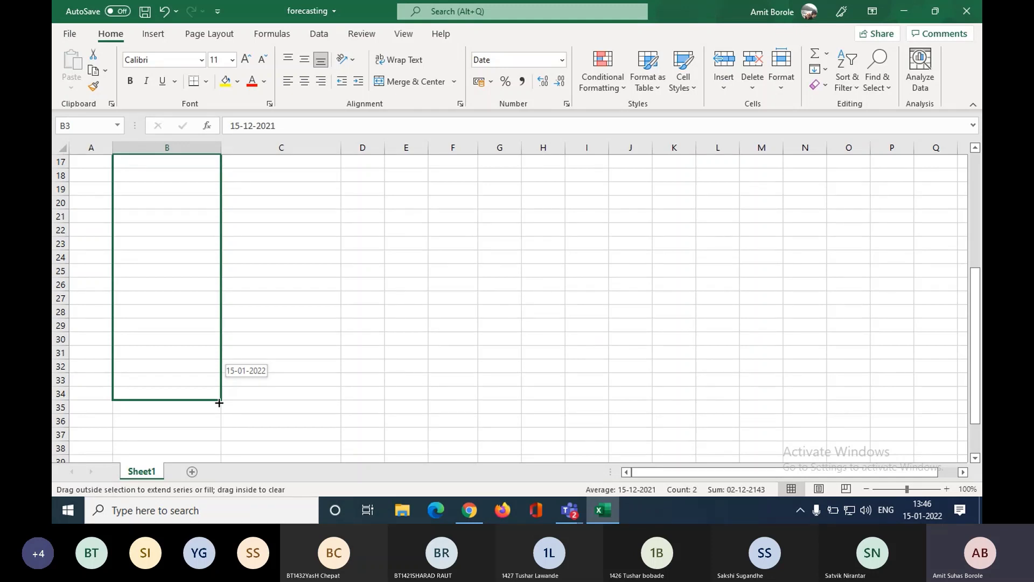
drag(219, 402, 217, 442)
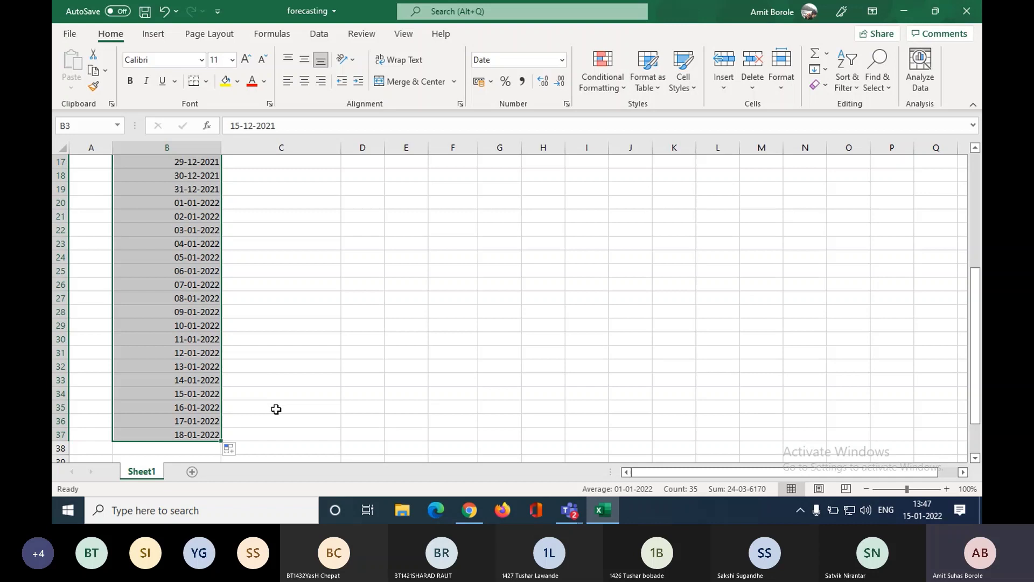
Step: Select C3 as the first Share Price cell
click(291, 355)
key(Up)
key(Up)
key(Up)
key(Up)
key(Up)
key(Up)
key(Up)
key(Up)
key(Up)
key(Up)
key(Up)
key(Up)
key(Up)
key(Up)
key(Up)
key(Up)
key(Up)
key(Up)
key(Up)
key(Up)
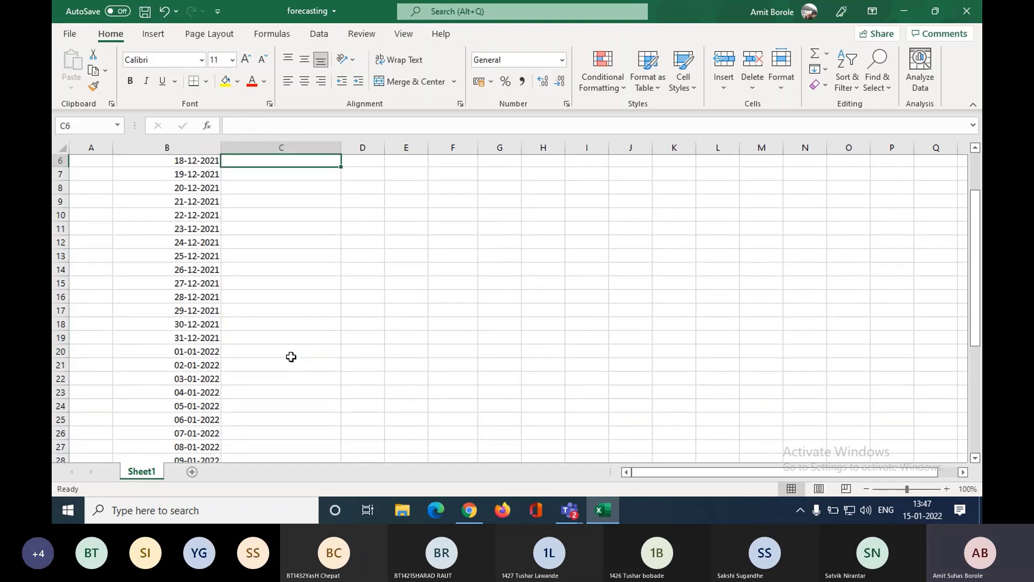
key(Up)
key(Up)
key(Up)
key(Up)
key(Up)
key(Down)
key(Down)
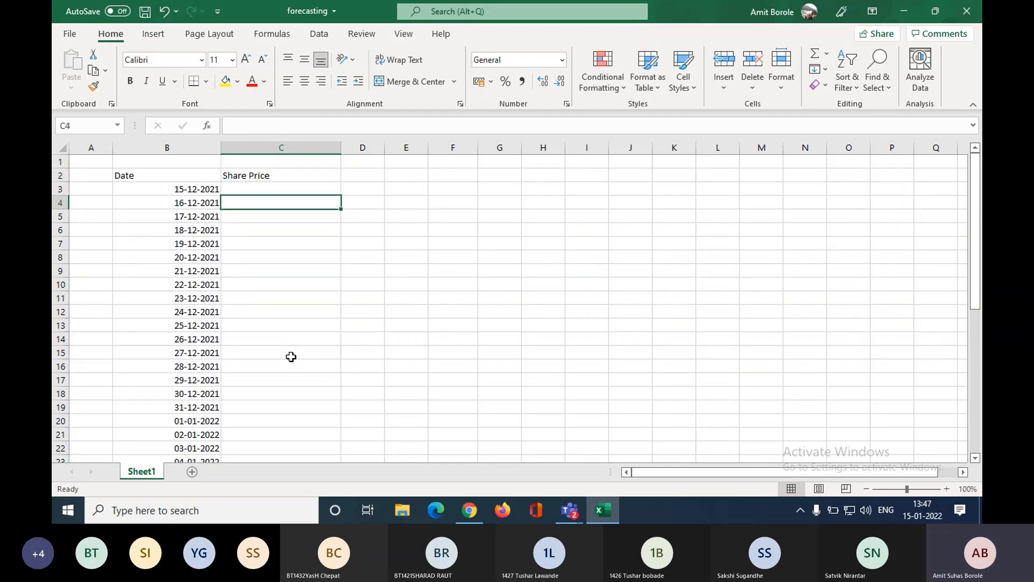
key(Up)
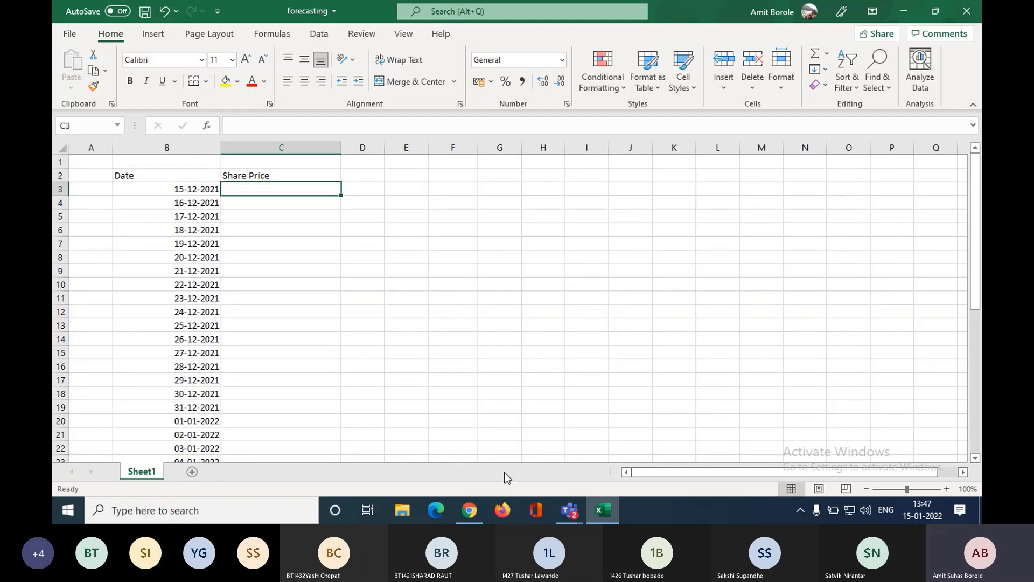
Step: View Himalaya Food International's one-month price chart in the Google results, then return to Excel
click(475, 512)
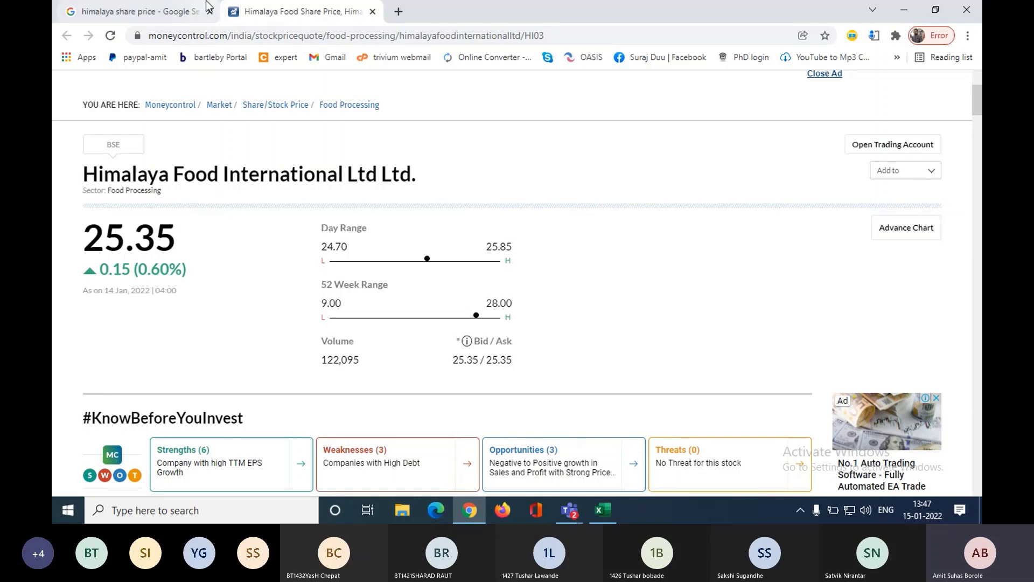
click(178, 11)
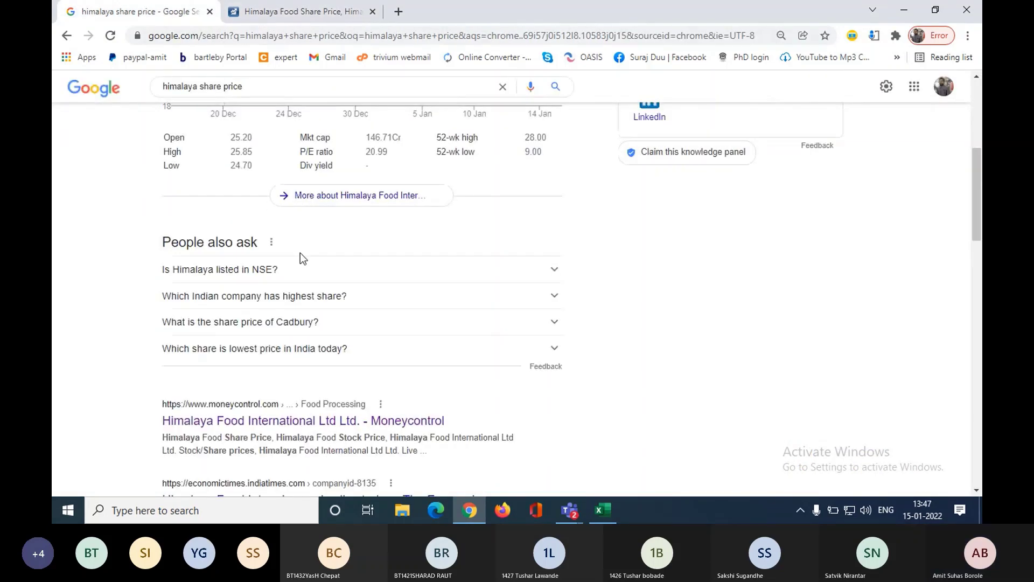
scroll(299, 254, up, 5)
scroll(404, 307, up, 1)
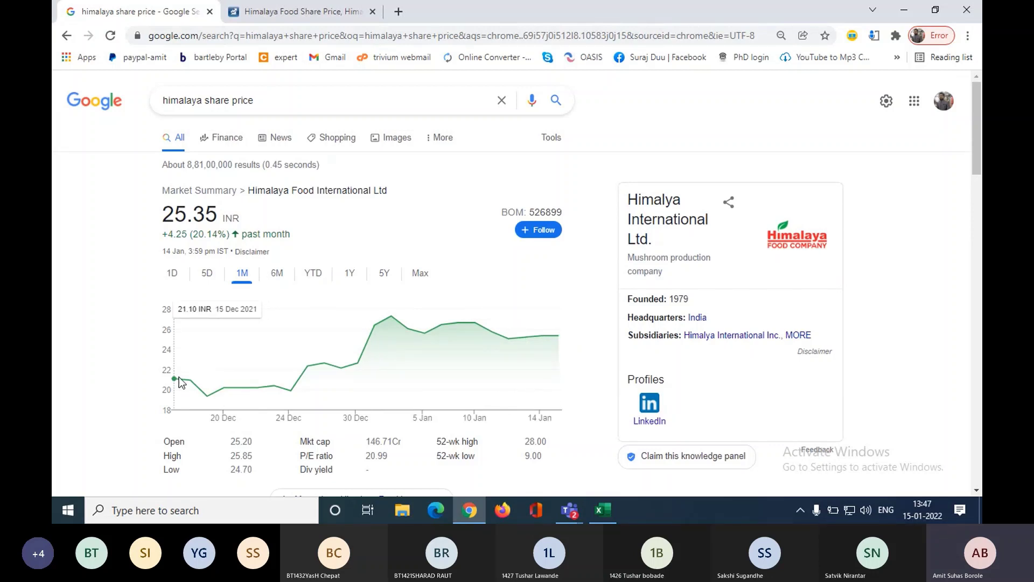
click(602, 510)
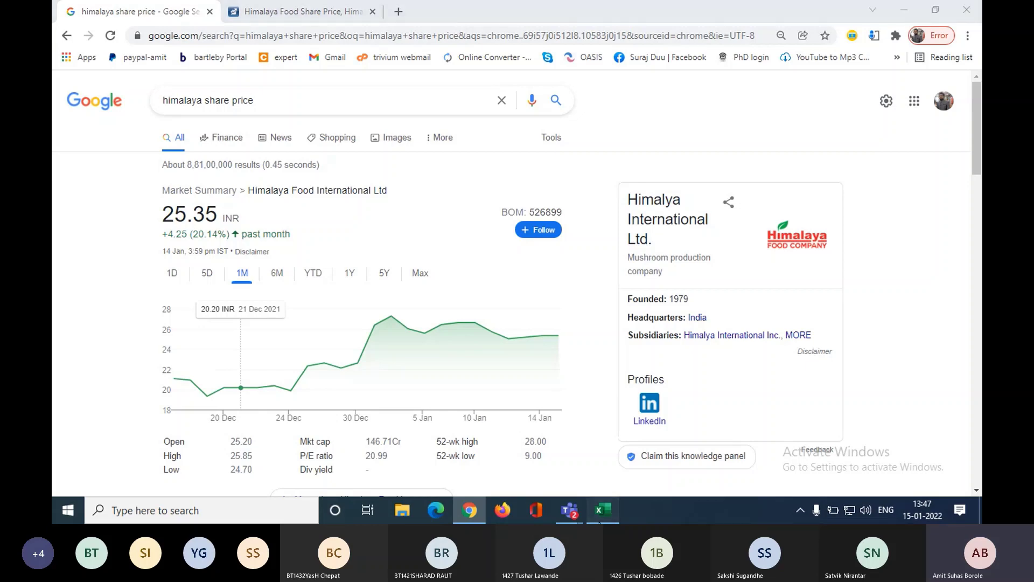
Step: Enter share prices 21, 20.95 and 21.06 in C3:C5, checking the Google chart between entries
text(21)
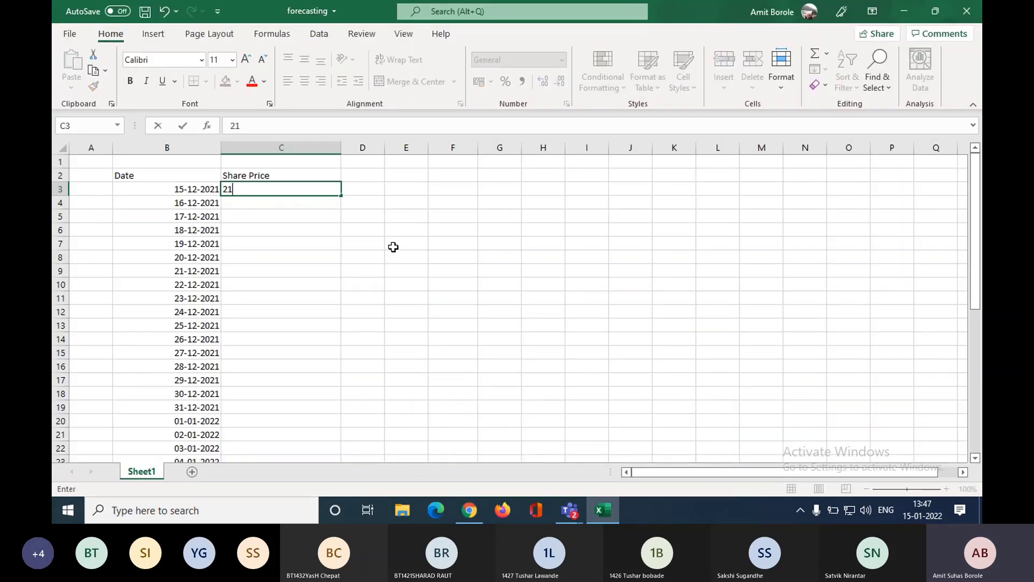
key(Return)
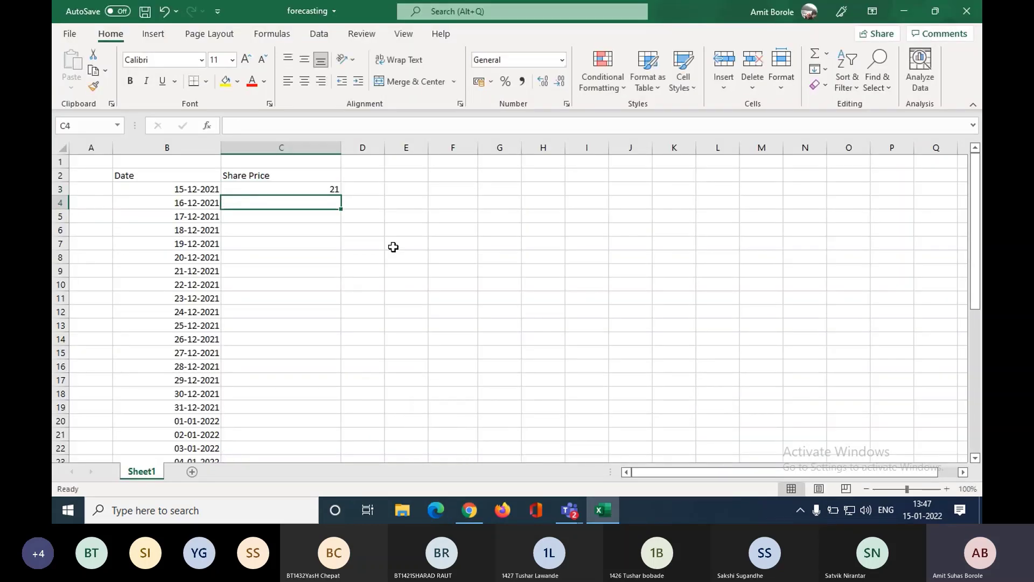
click(470, 518)
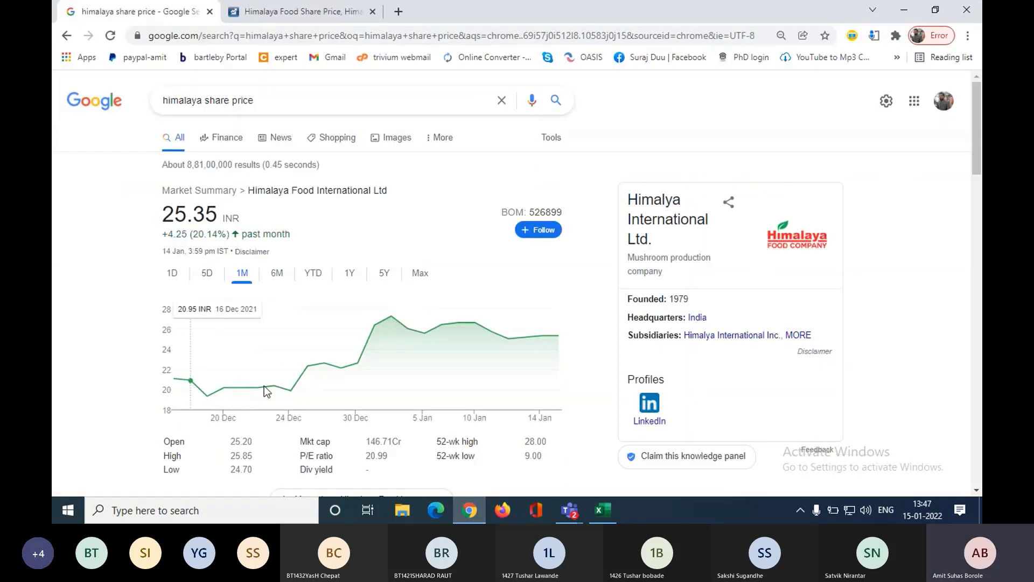
click(602, 510)
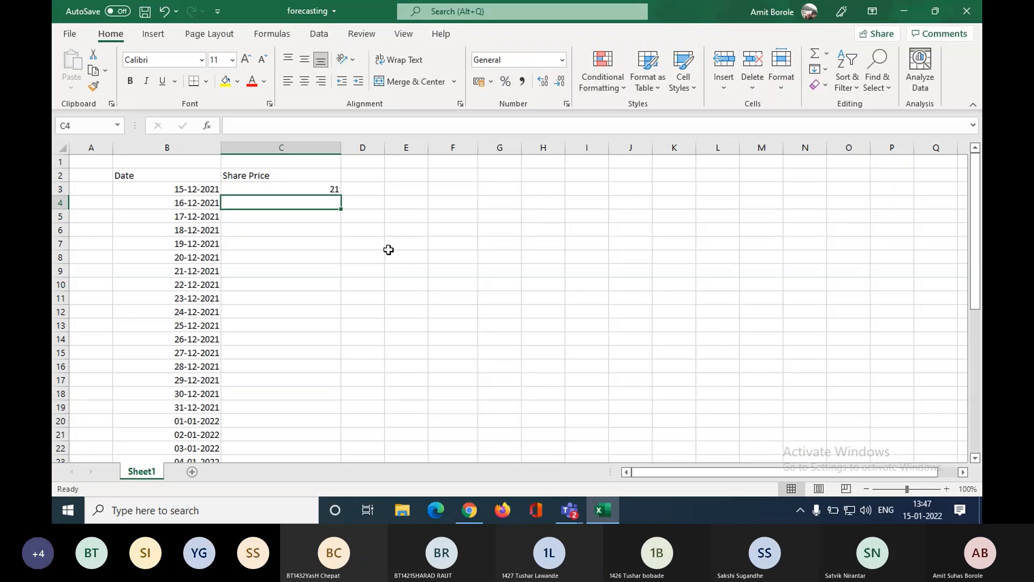
text(21)
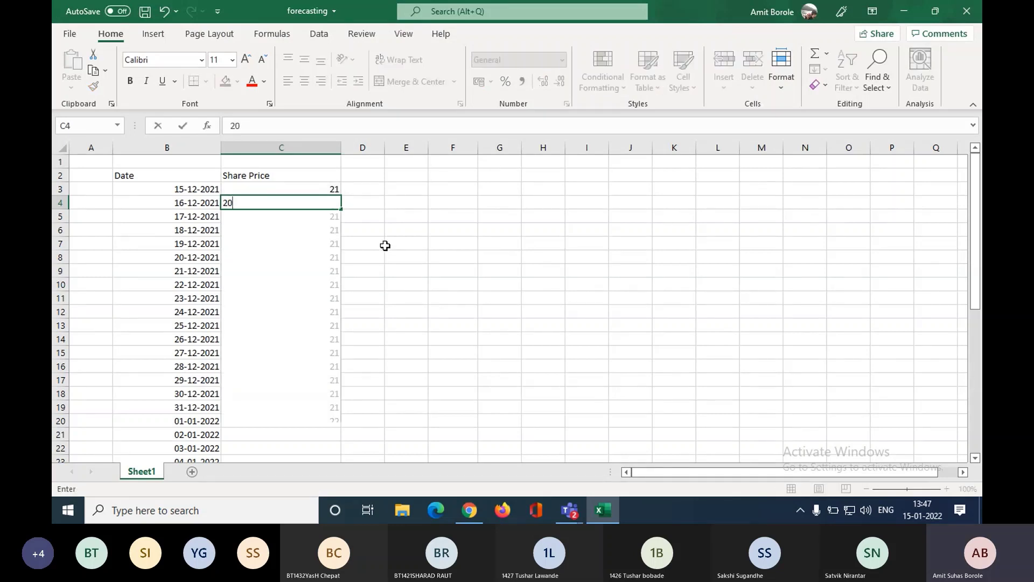
key(BackSpace)
text(0.95)
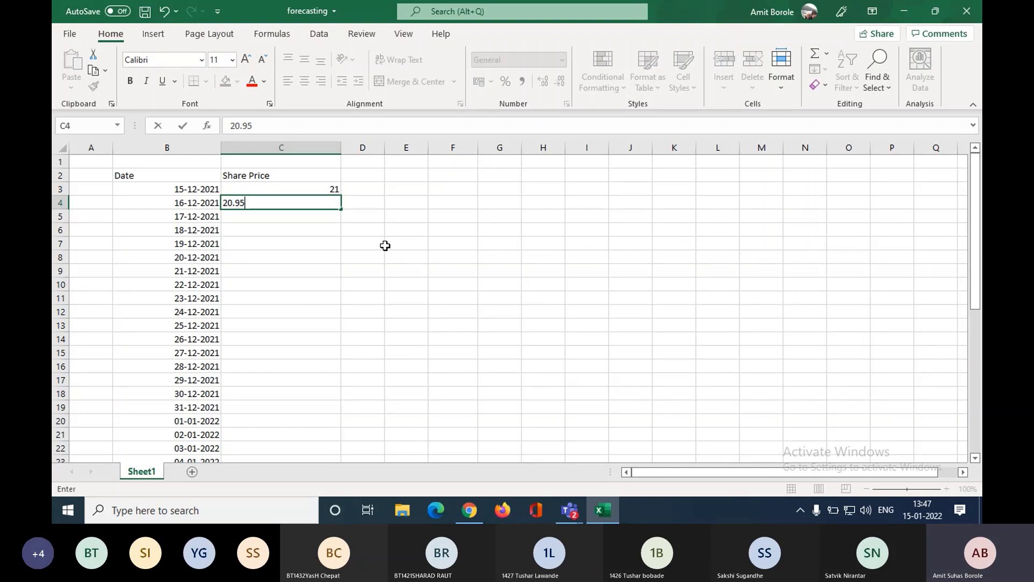
key(Return)
text(21.0)
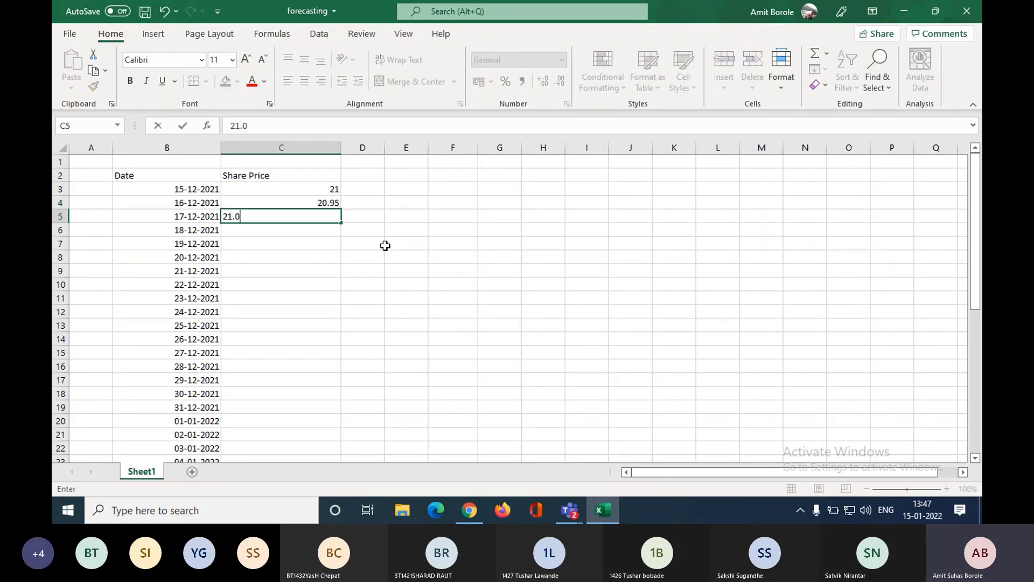
text(6)
key(Return)
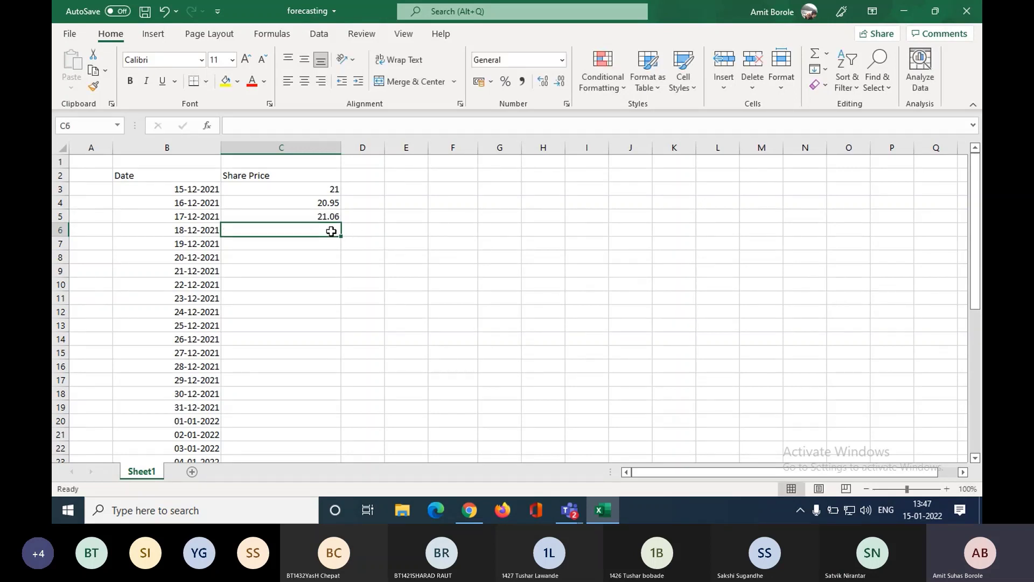
Step: Enter =RANDBETWEEN(19.35, 28) in C6 as the 18-12-2021 share price
text(=rand)
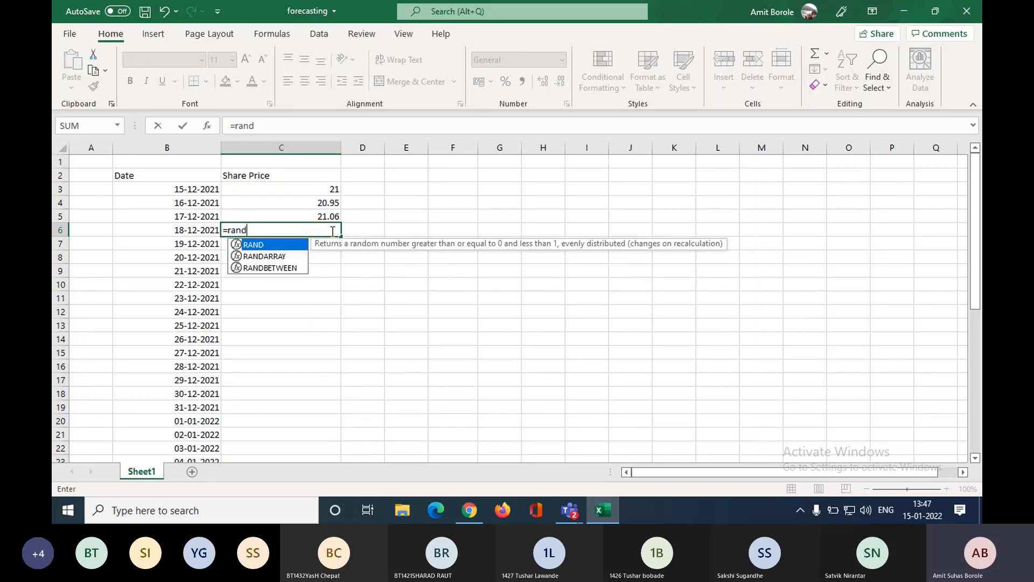
text(bet)
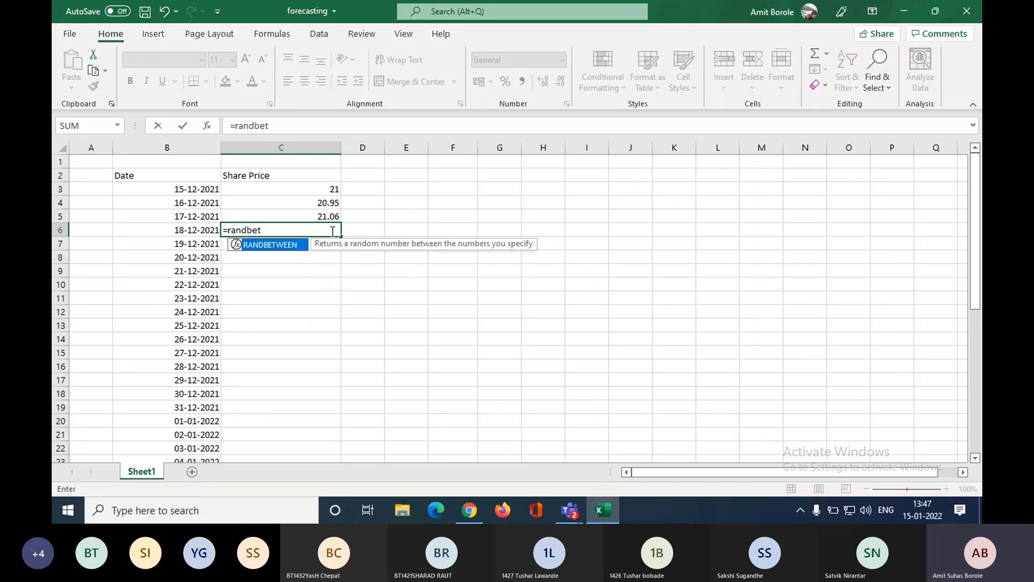
text(ween()
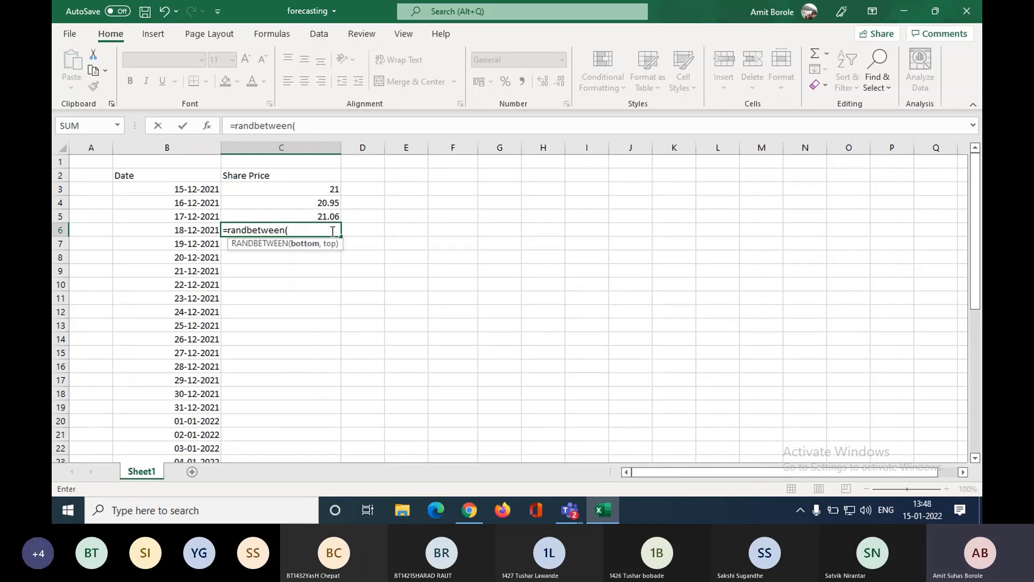
text(19.35, 2)
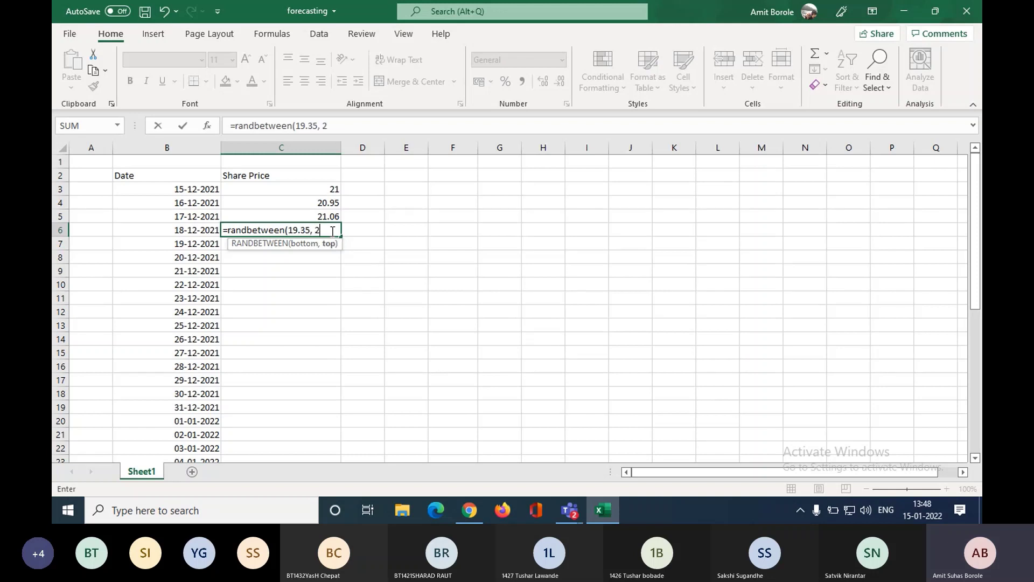
text(8))
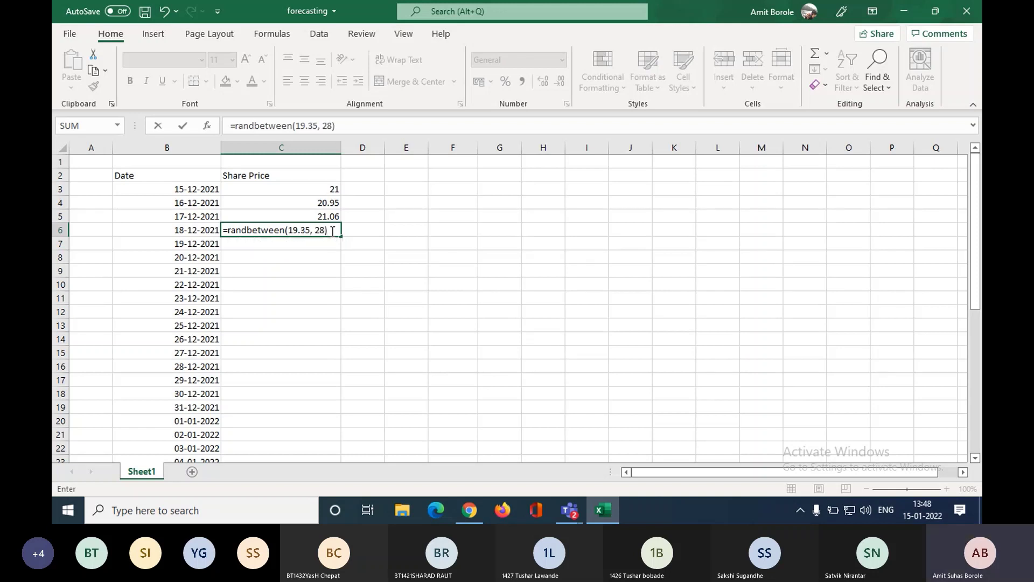
key(Return)
Step: Copy the RANDBETWEEN formula from C6 down to C34, giving random prices through 15-01-2022
click(335, 231)
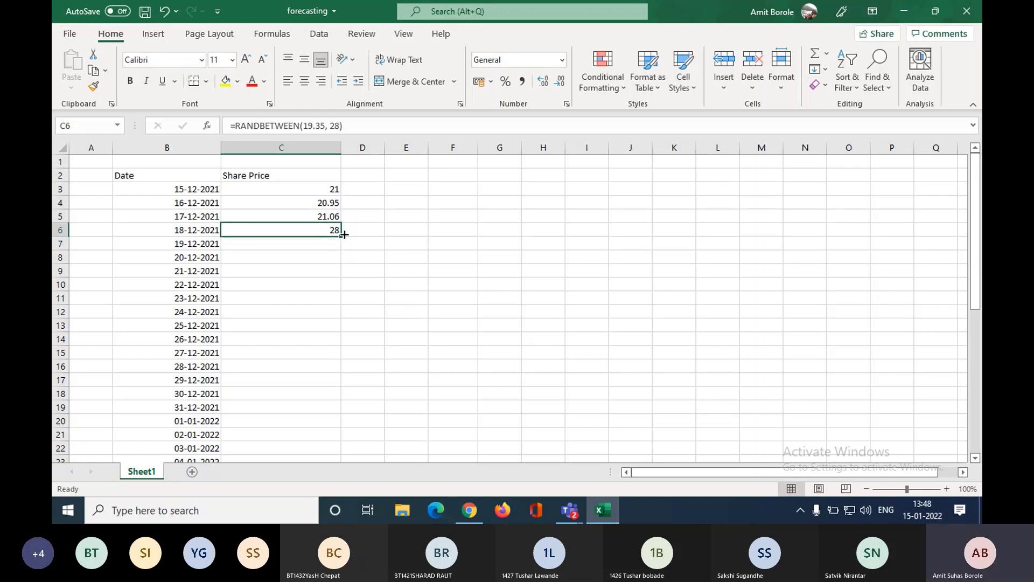
drag(344, 236, 348, 339)
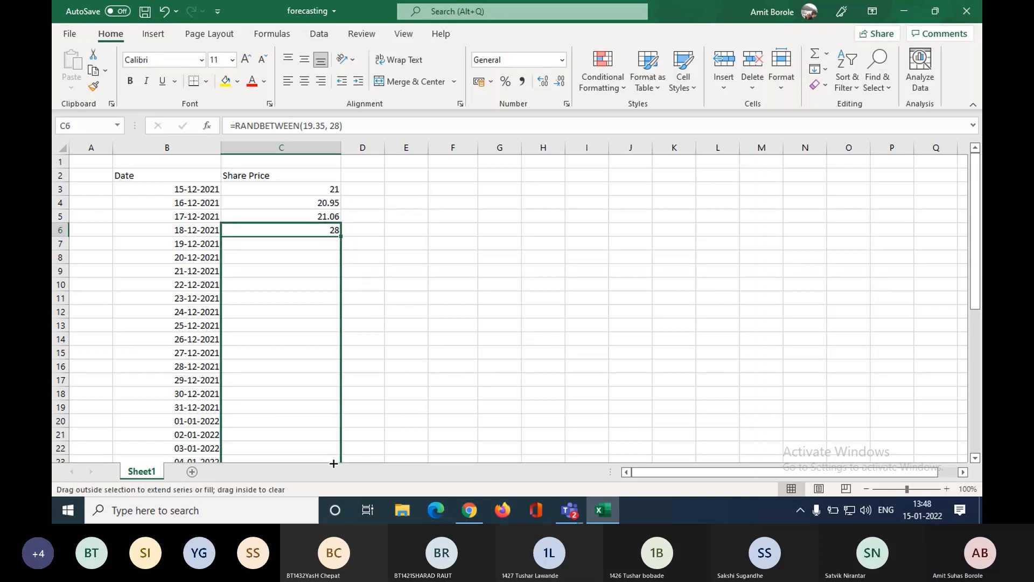
drag(334, 463, 329, 426)
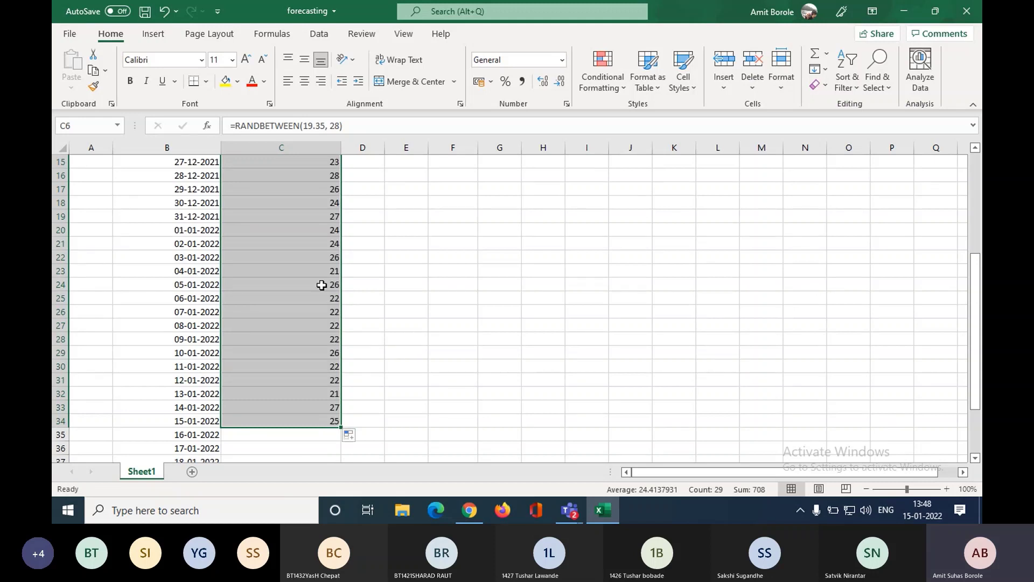
click(321, 285)
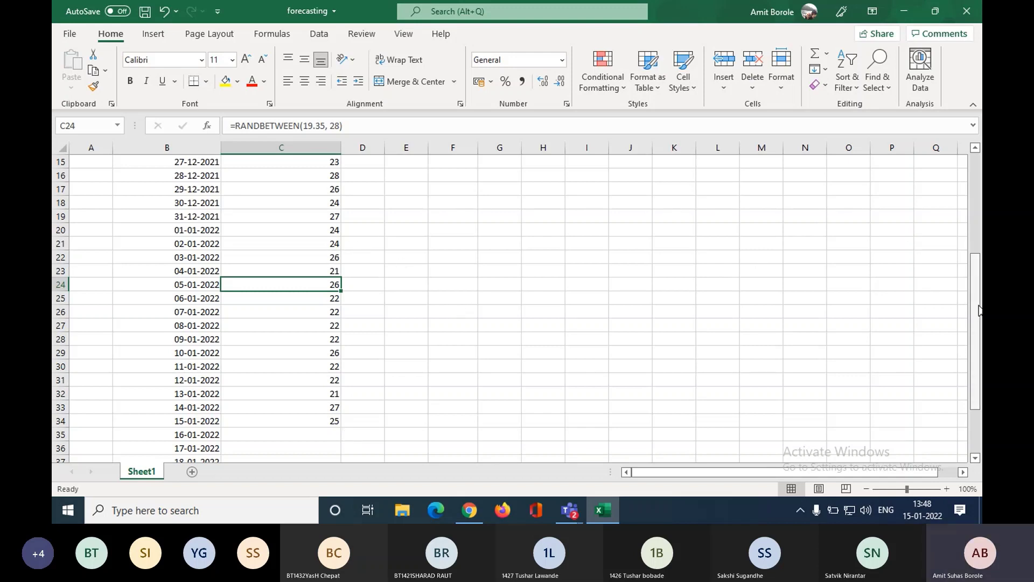
drag(980, 310, 977, 207)
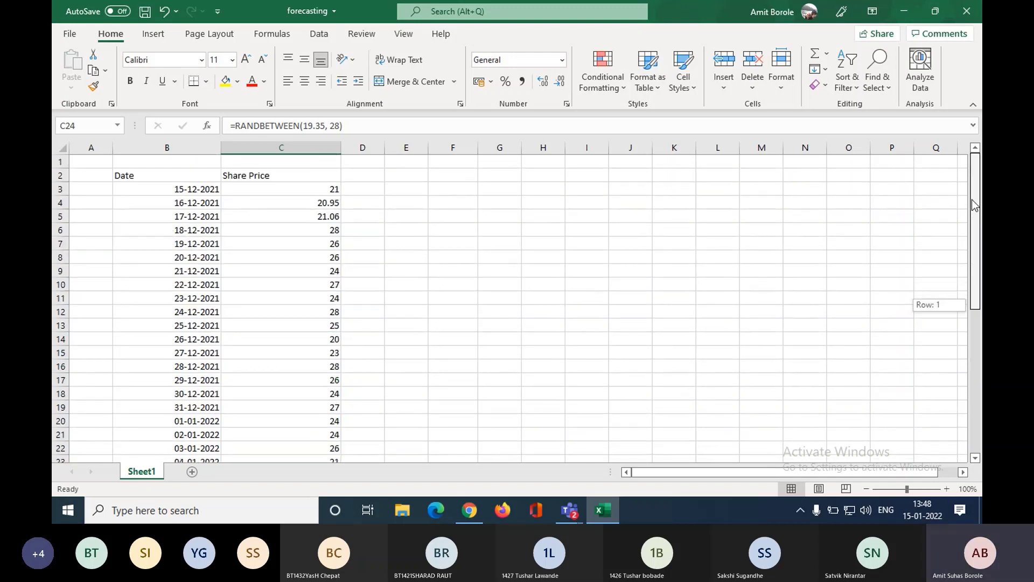
click(336, 201)
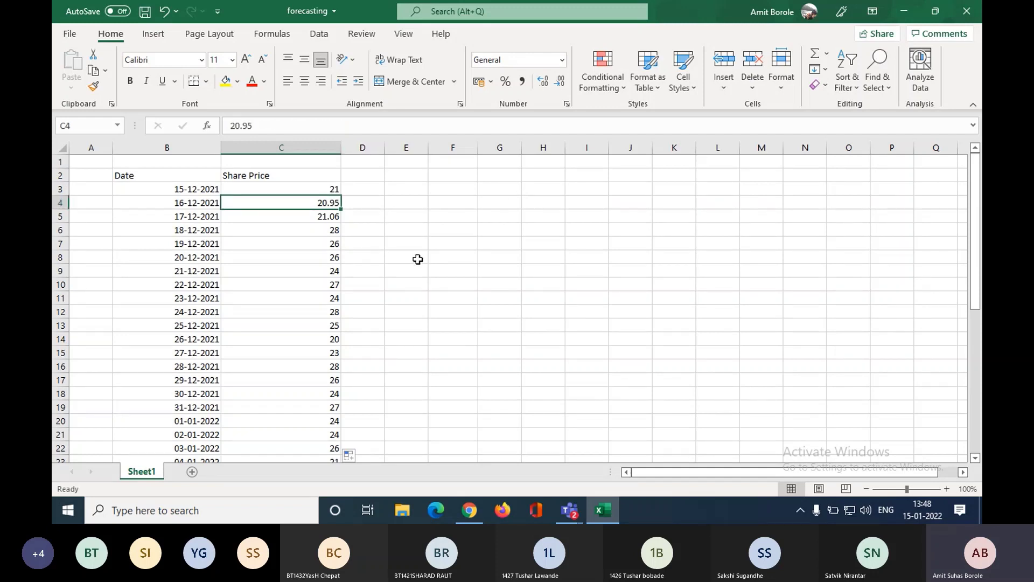
Step: Change the C4 and C5 prices to whole numbers 21 and 22
text(21)
key(Return)
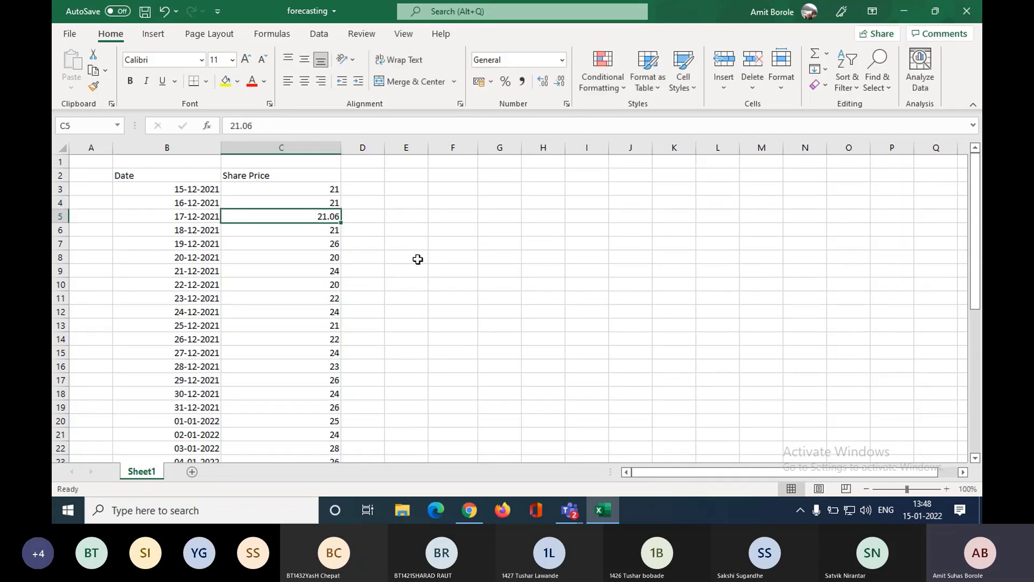
key(BackSpace)
text(2)
key(BackSpace)
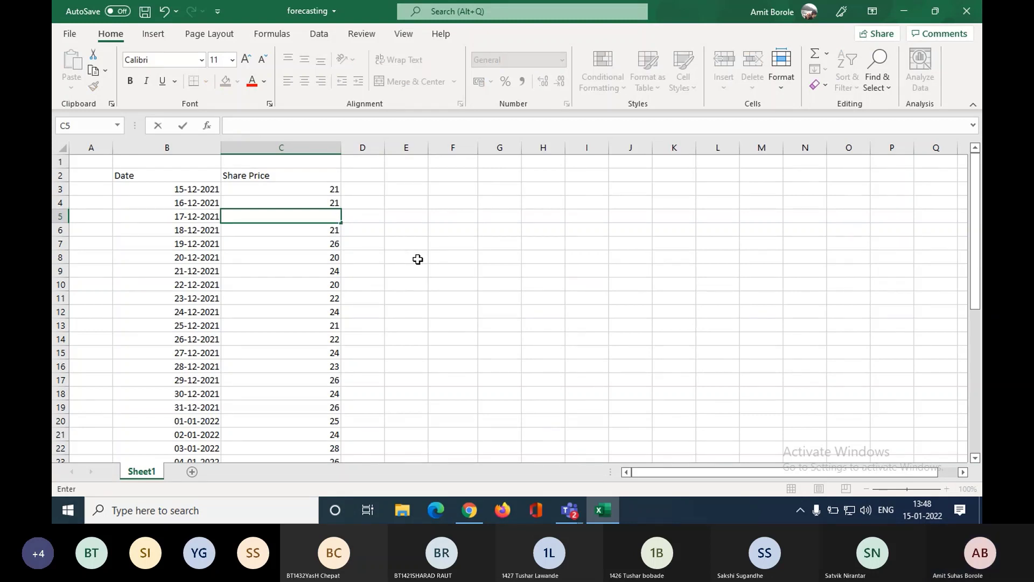
text(21)
key(BackSpace)
text(2)
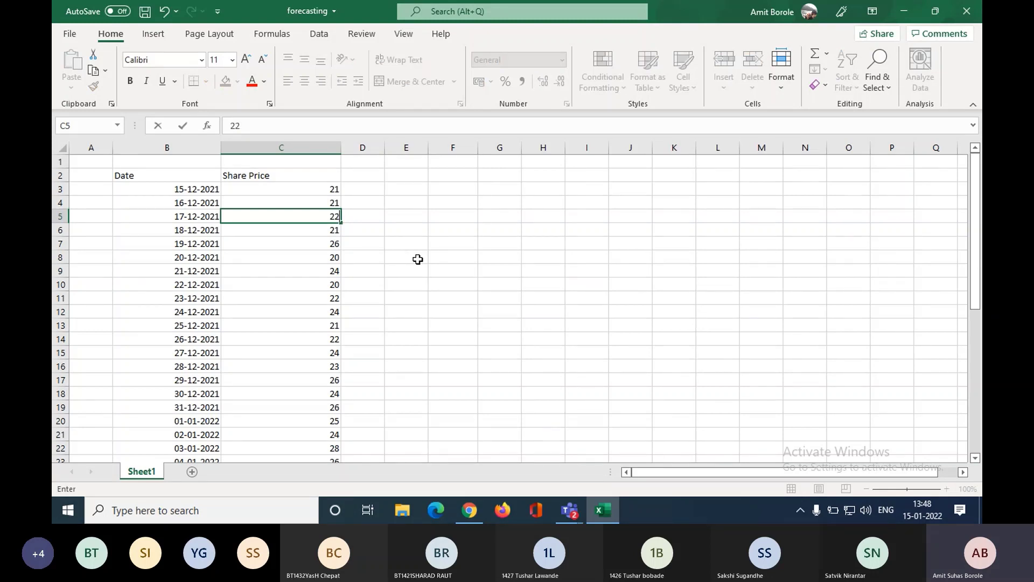
key(Return)
click(415, 305)
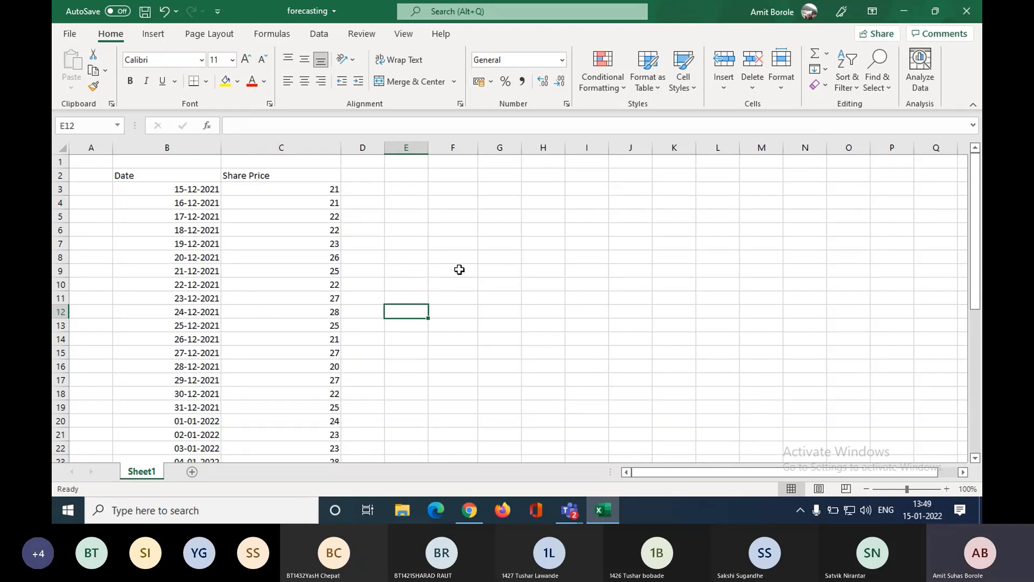
Step: Show the Data ribbon, then switch to Chrome's Google himalaya share price results
click(489, 280)
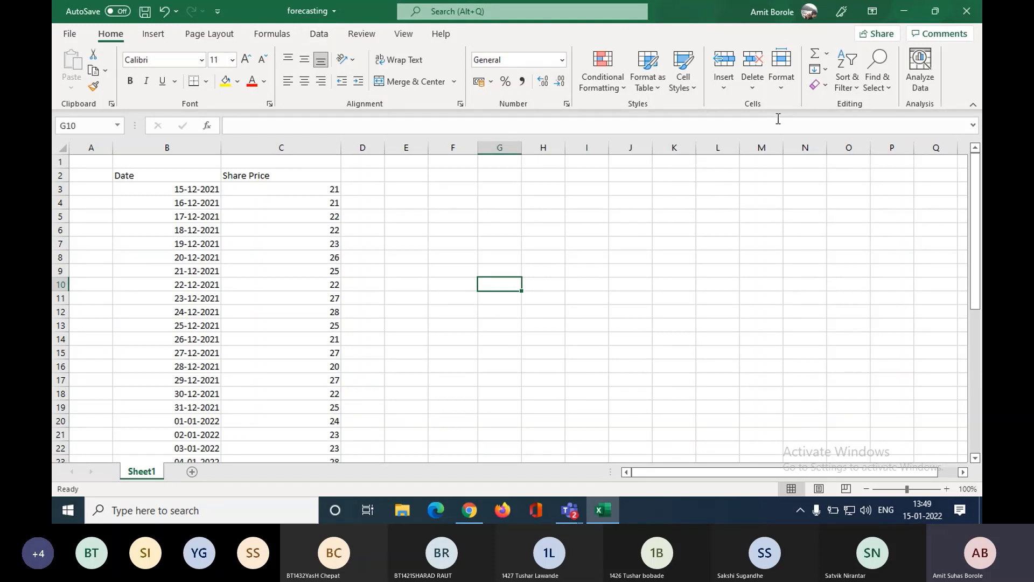
click(320, 36)
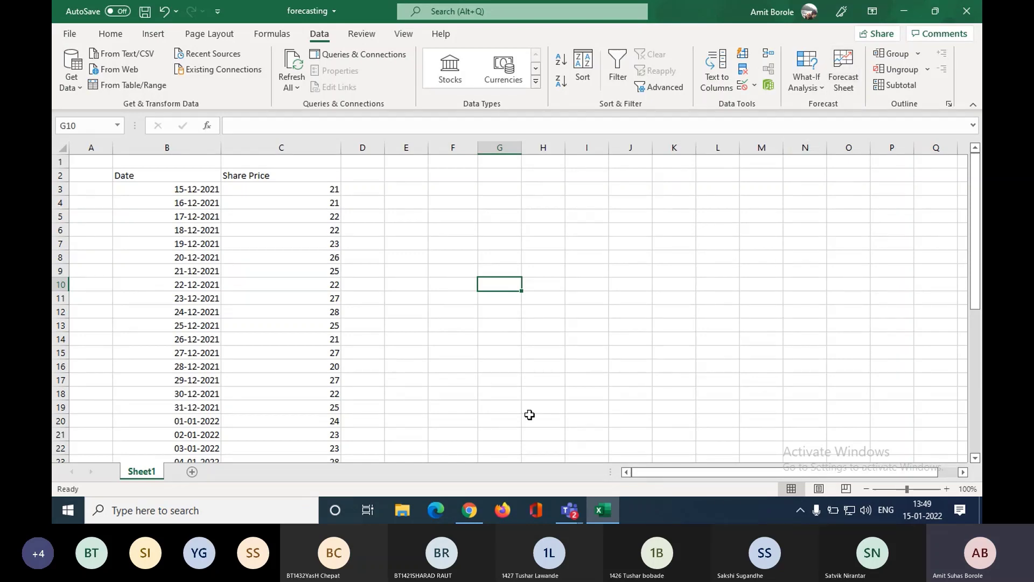
click(473, 507)
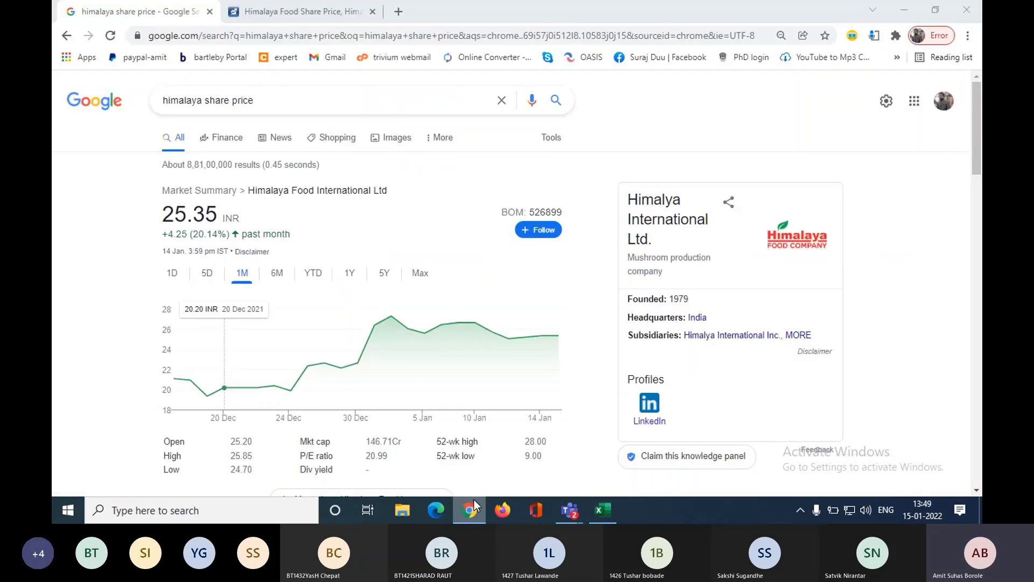
Step: Search Google for 'office 365 login' in a new Chrome tab
click(396, 12)
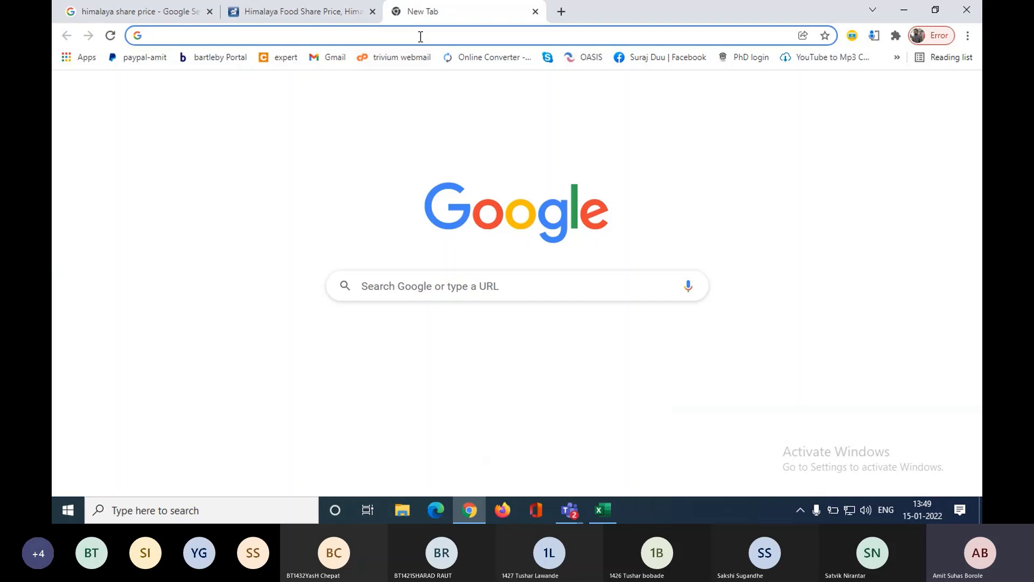
text(o)
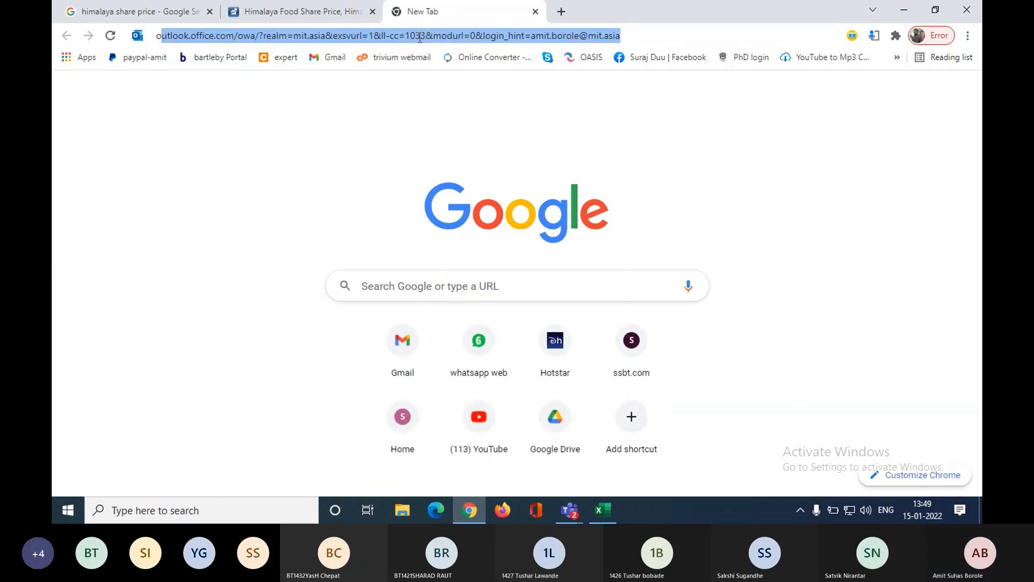
text(ffice 365)
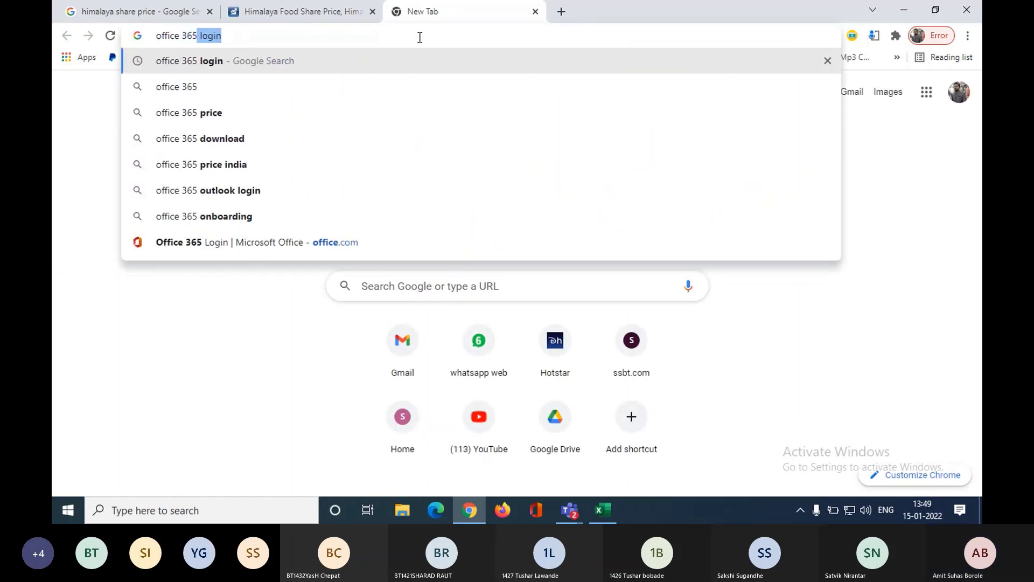
text( logi)
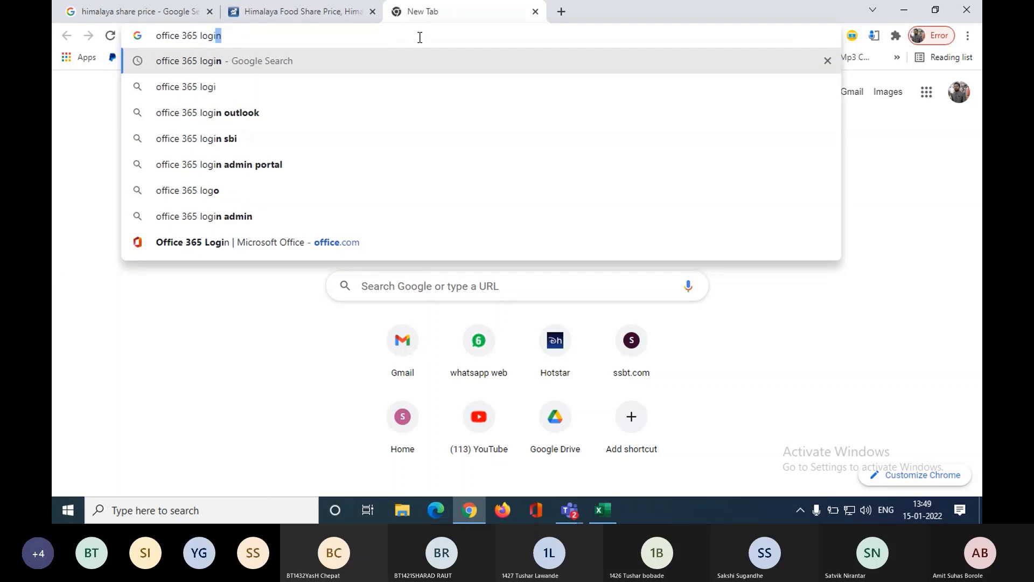
text(n)
key(Return)
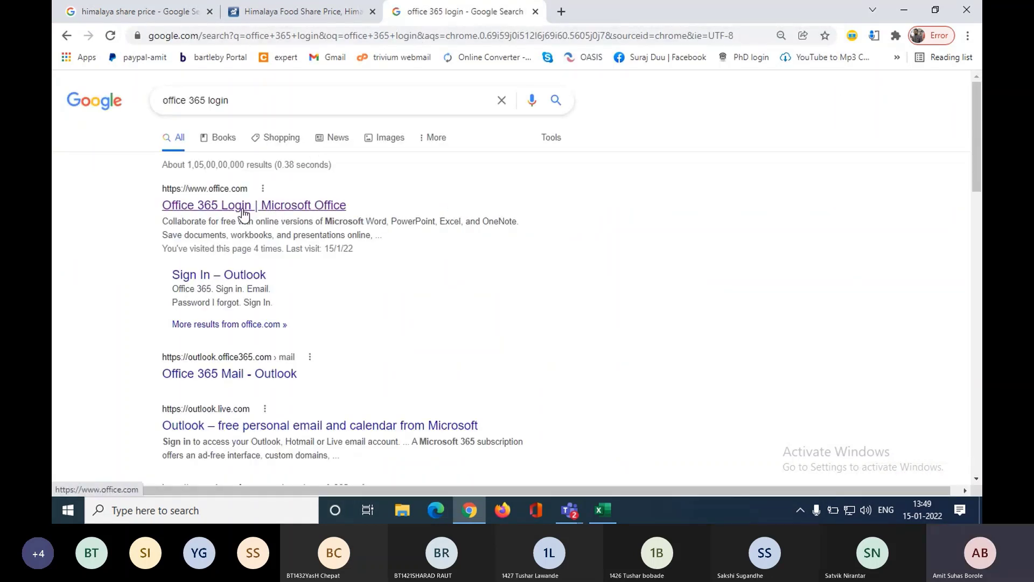
Step: Open the Office 365 home page, view more recommended files and install options, then return to the workbook
click(242, 211)
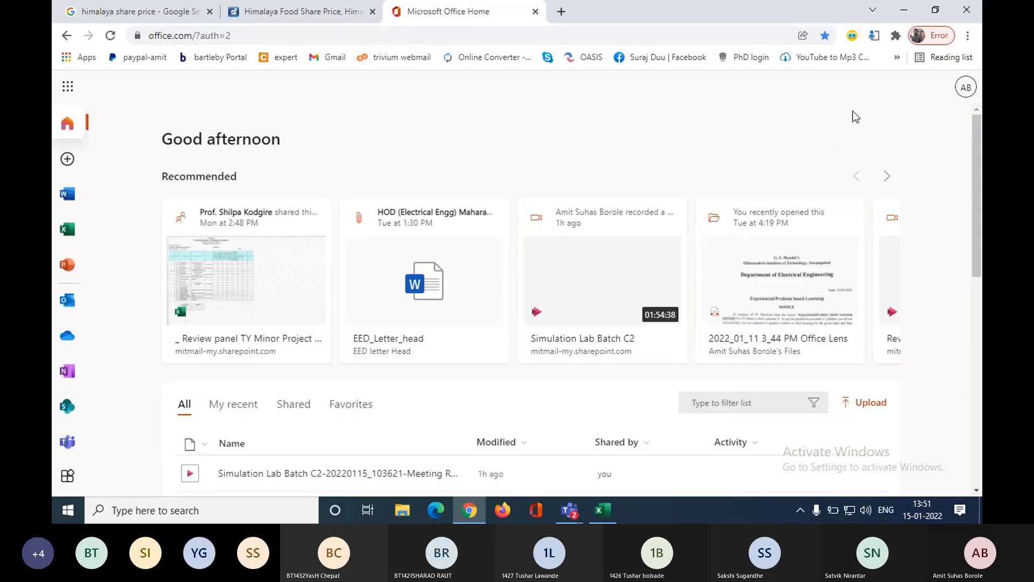
click(887, 179)
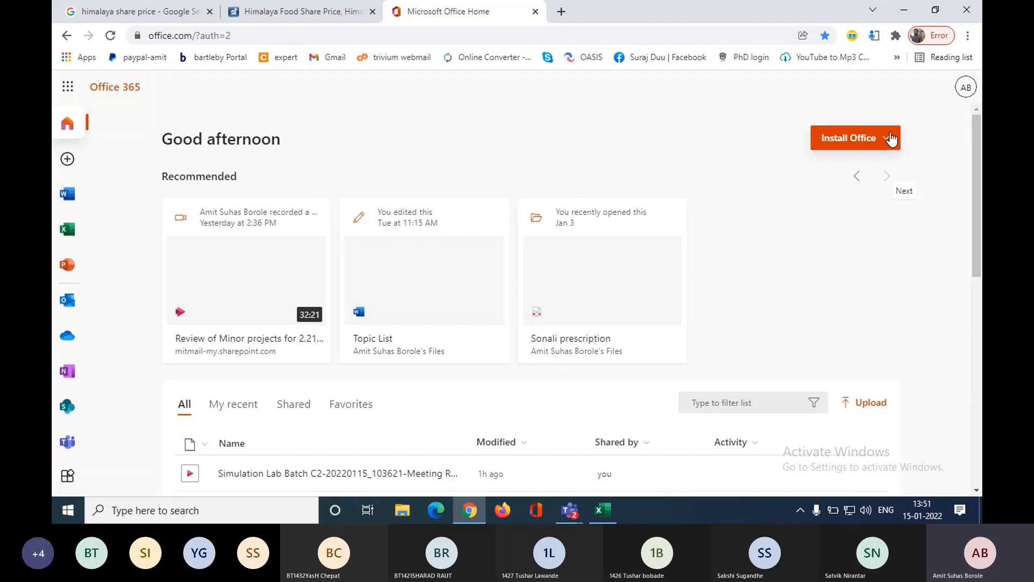
click(889, 142)
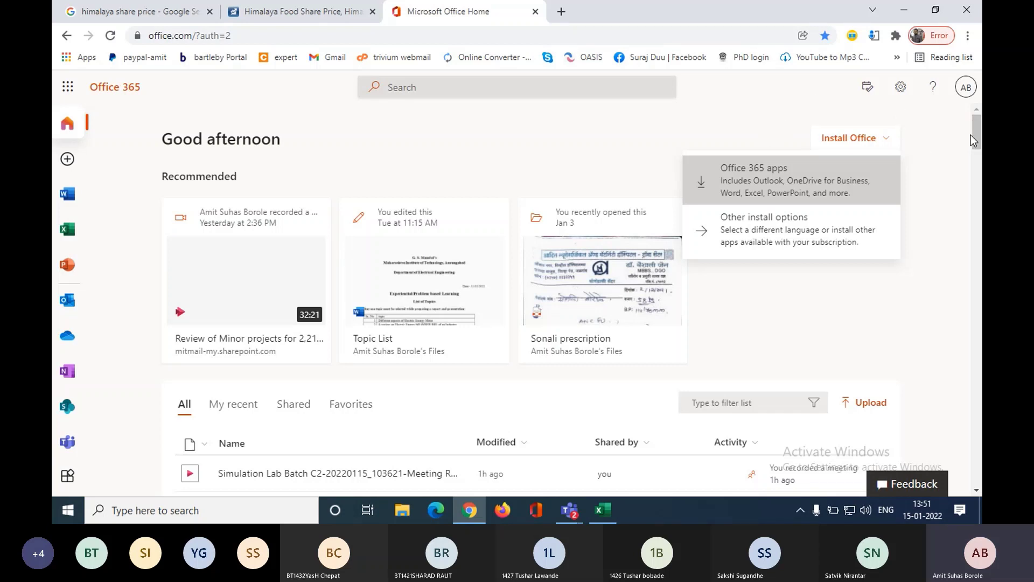
click(603, 510)
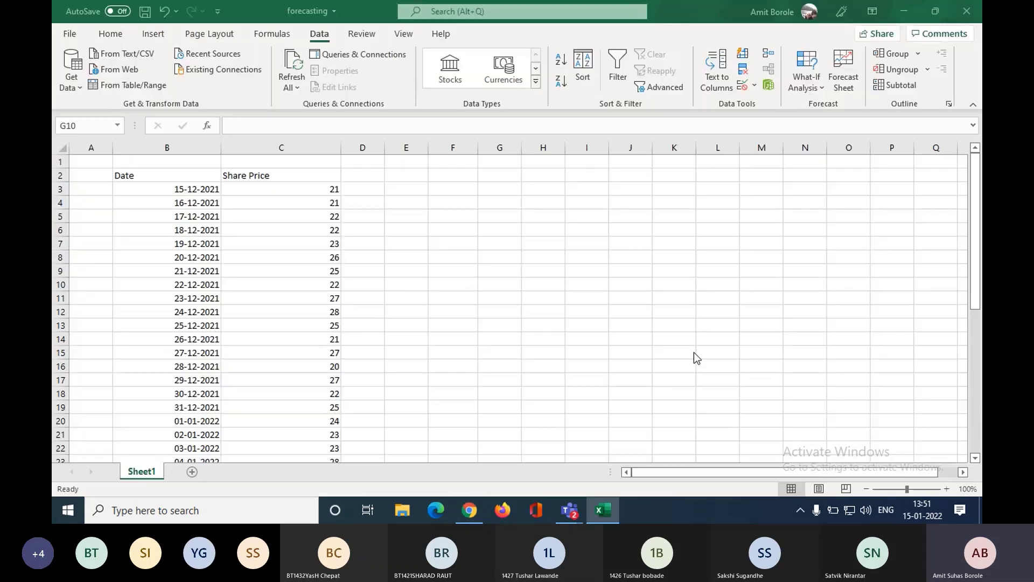
Step: Select the dates and share prices in B3:C37
click(481, 277)
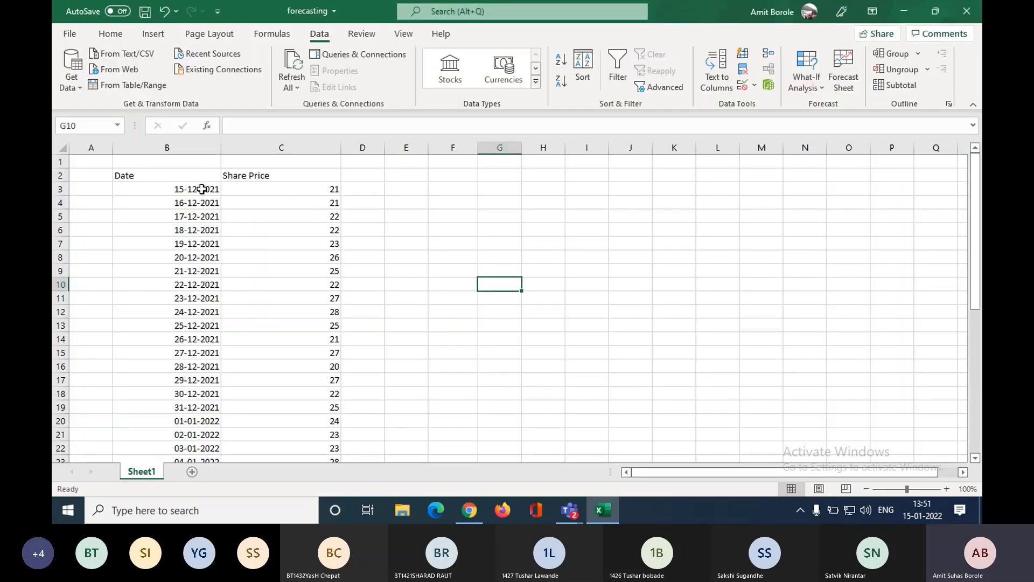
drag(202, 189, 316, 431)
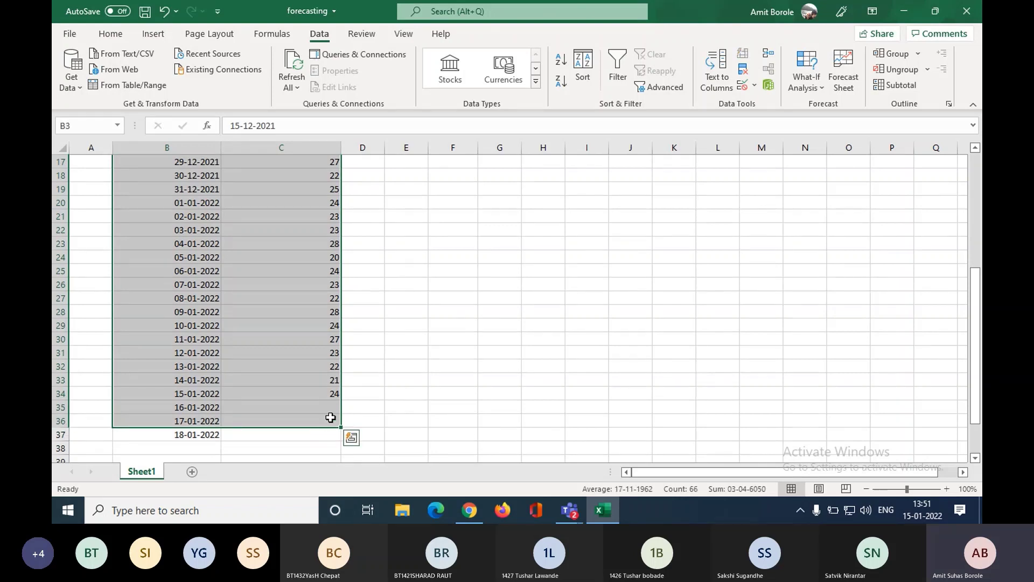
click(330, 418)
drag(271, 433, 187, 193)
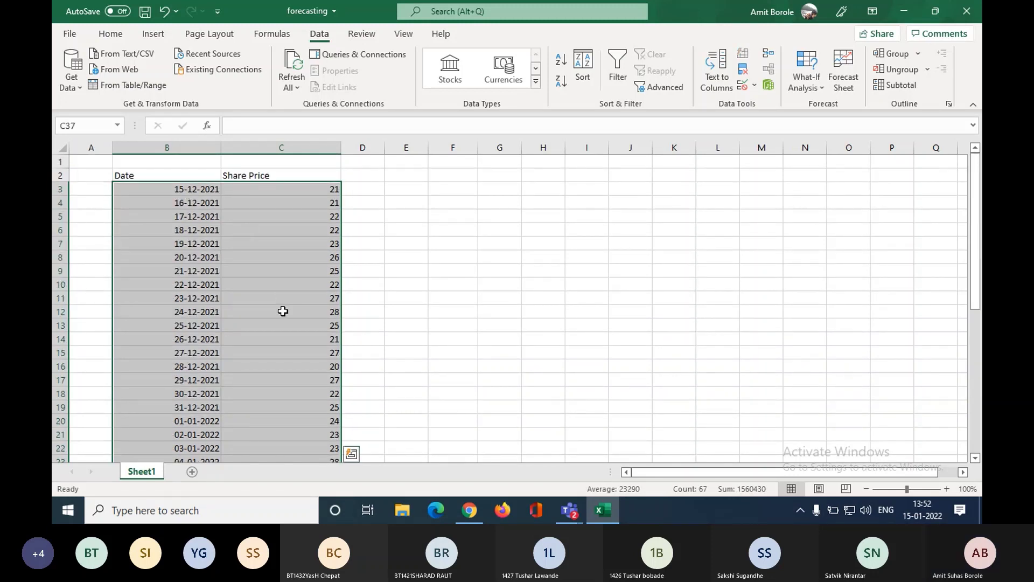
key(Down)
key(Up)
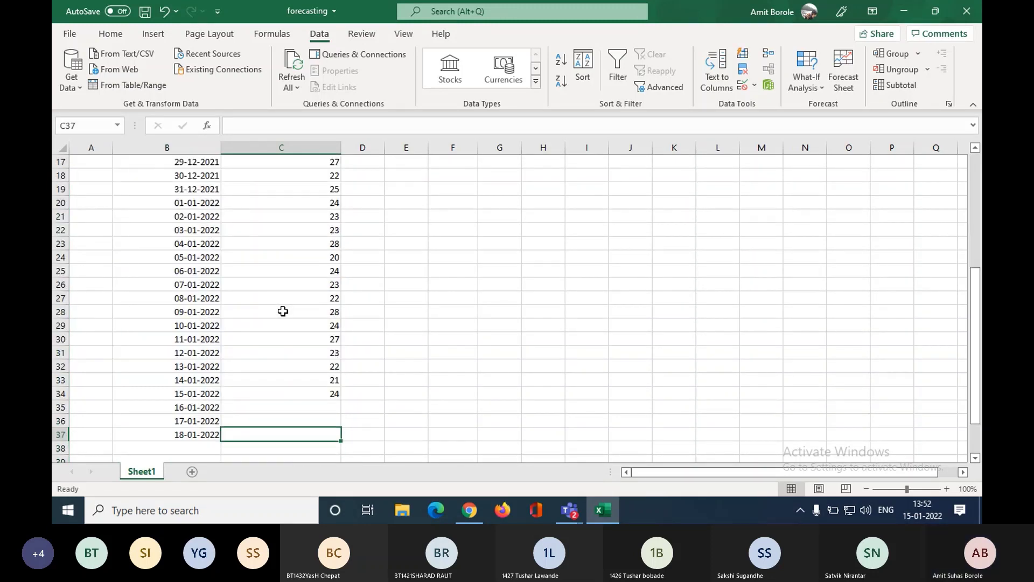
key(Up)
key(Up)
key(Up)
key(Up)
key(Up)
key(Up)
key(Up)
key(Up)
key(Up)
key(Up)
key(Up)
key(Up)
key(Up)
key(Up)
key(Up)
key(Up)
key(Up)
key(Up)
key(Up)
key(Up)
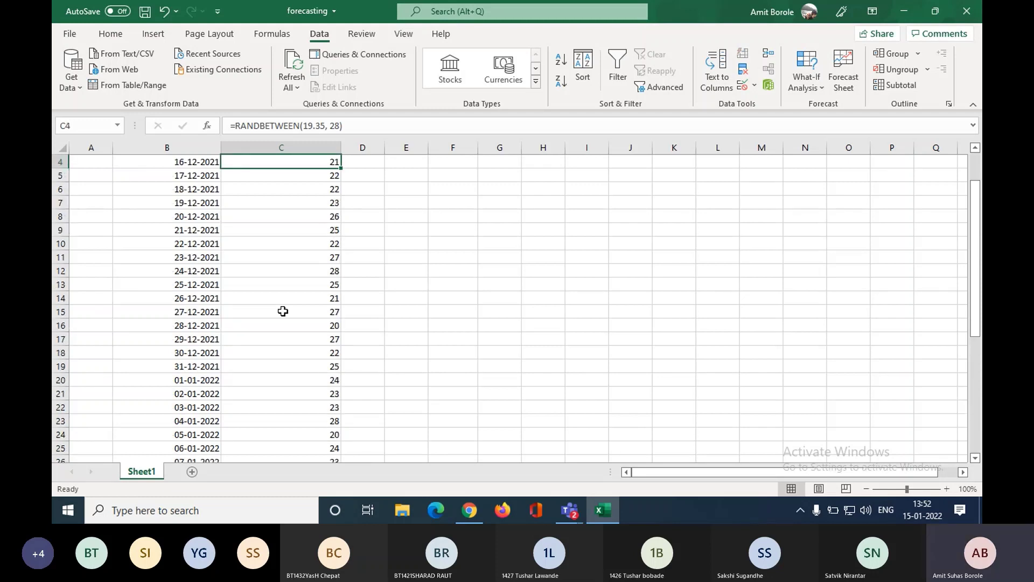
drag(199, 186, 311, 431)
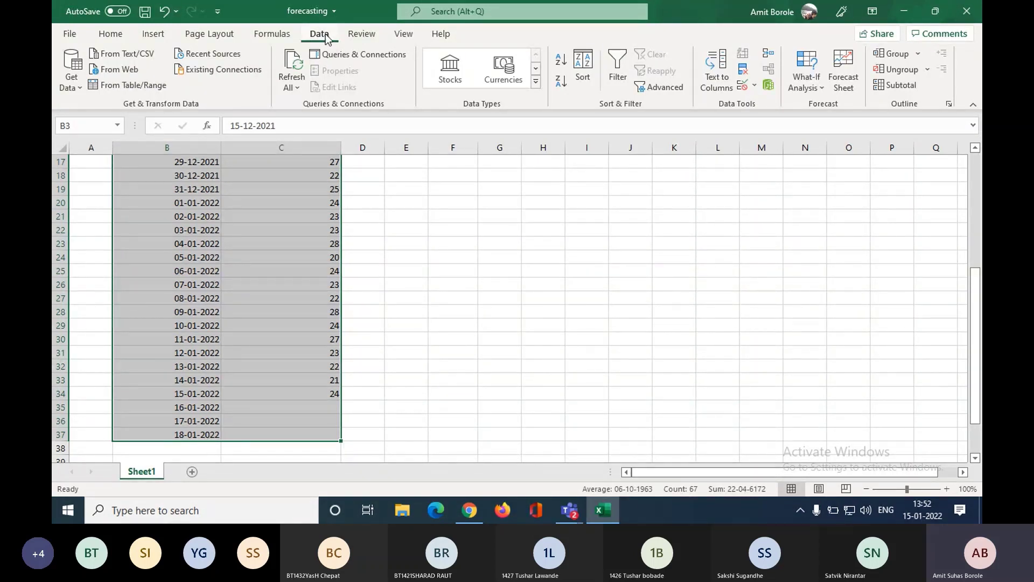
Step: Check the dates' number format, then start a Forecast Sheet from the Data tab
click(108, 33)
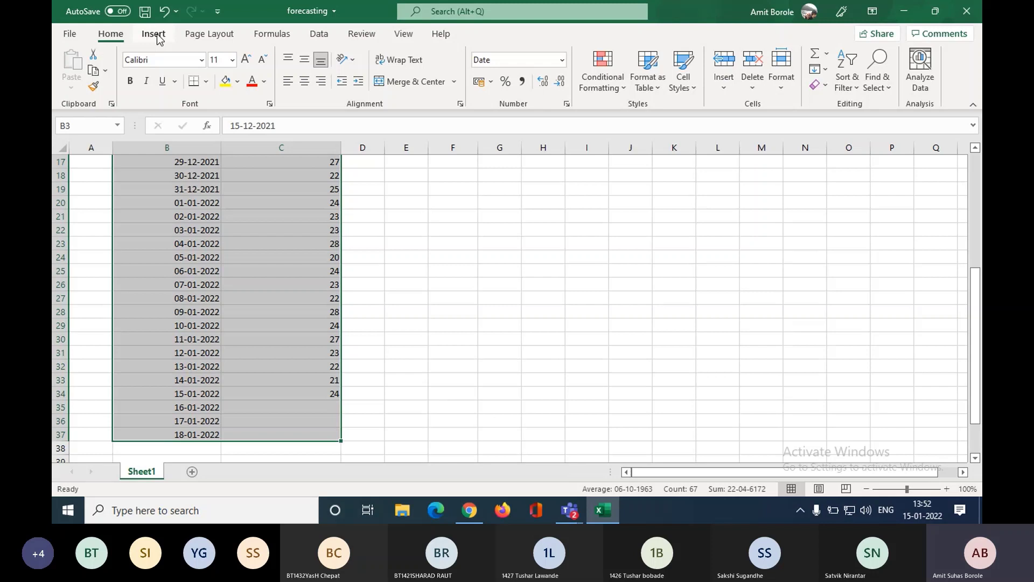
click(318, 35)
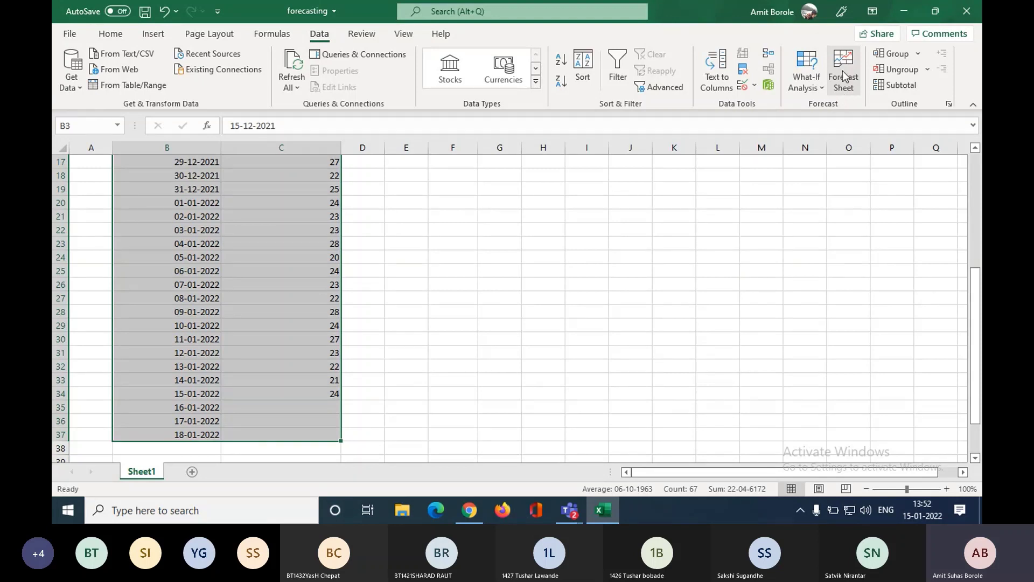
click(843, 70)
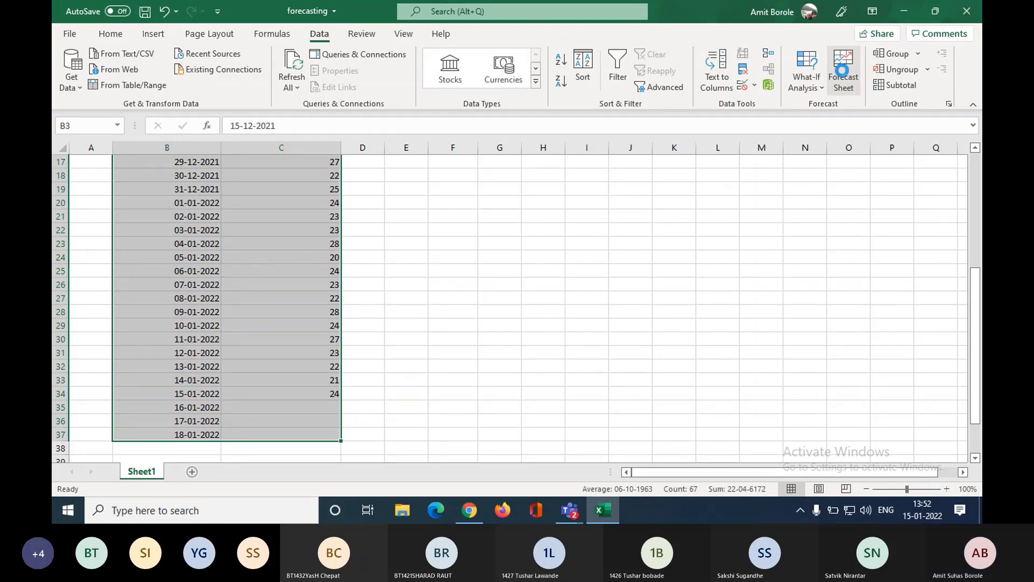
click(843, 73)
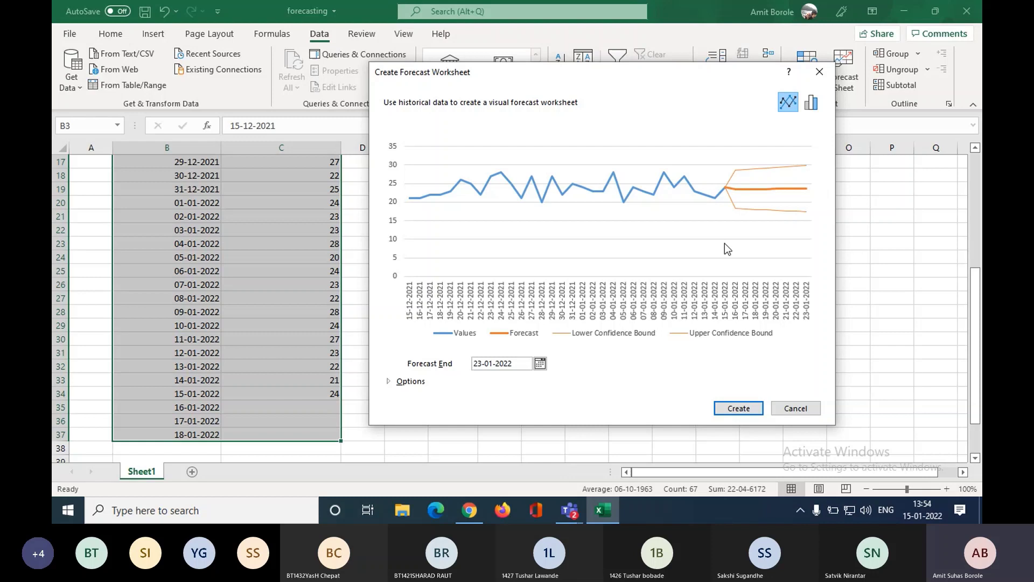
Step: Expand the forecast Options and turn Confidence Interval off so the preview has no bounds
click(421, 387)
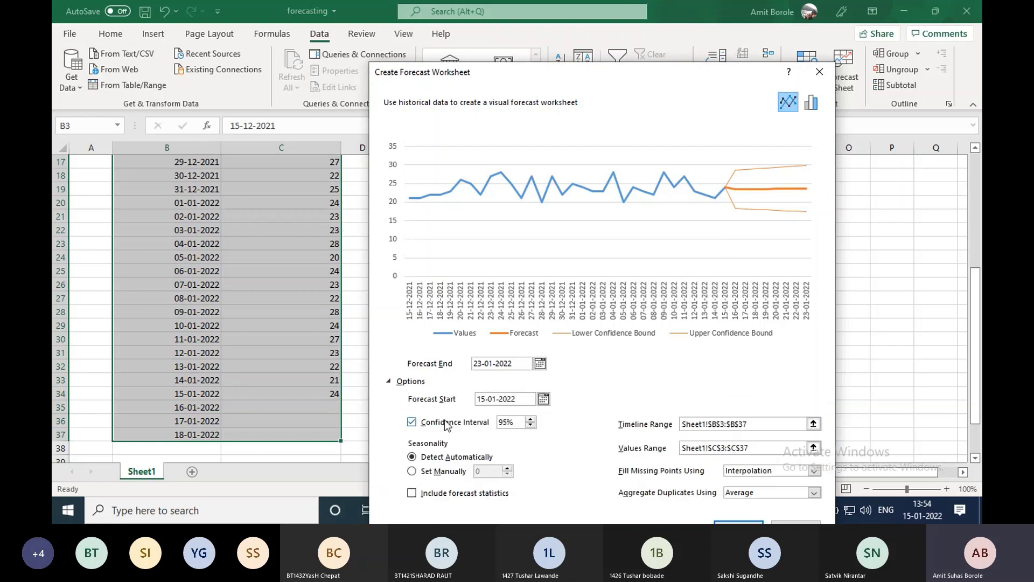
click(405, 383)
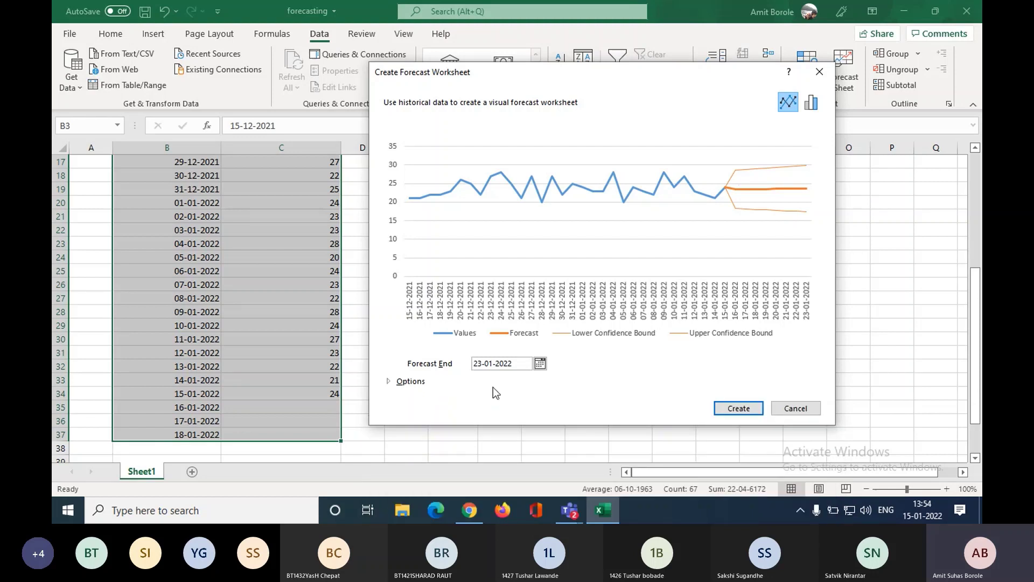
click(397, 383)
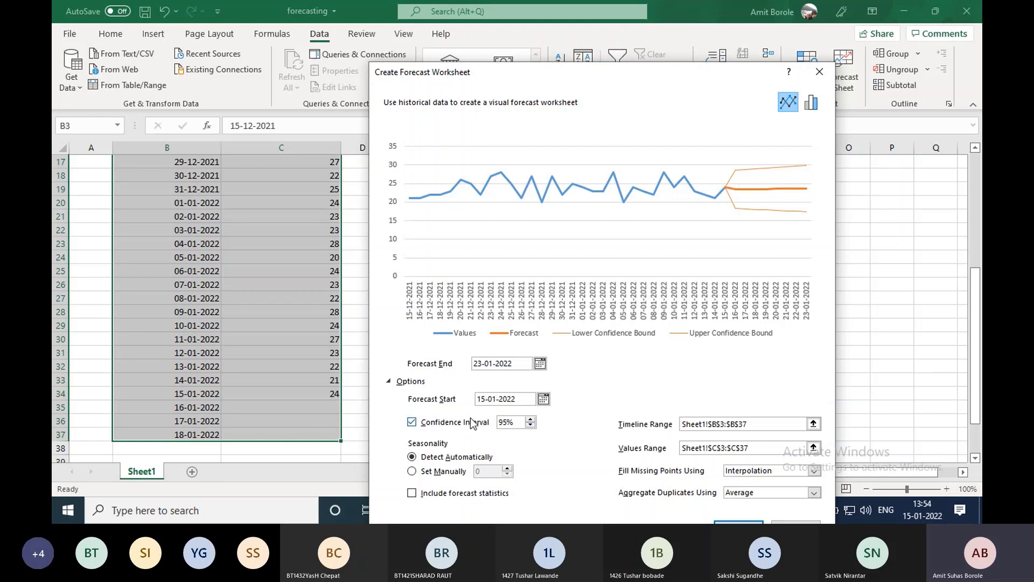
click(472, 424)
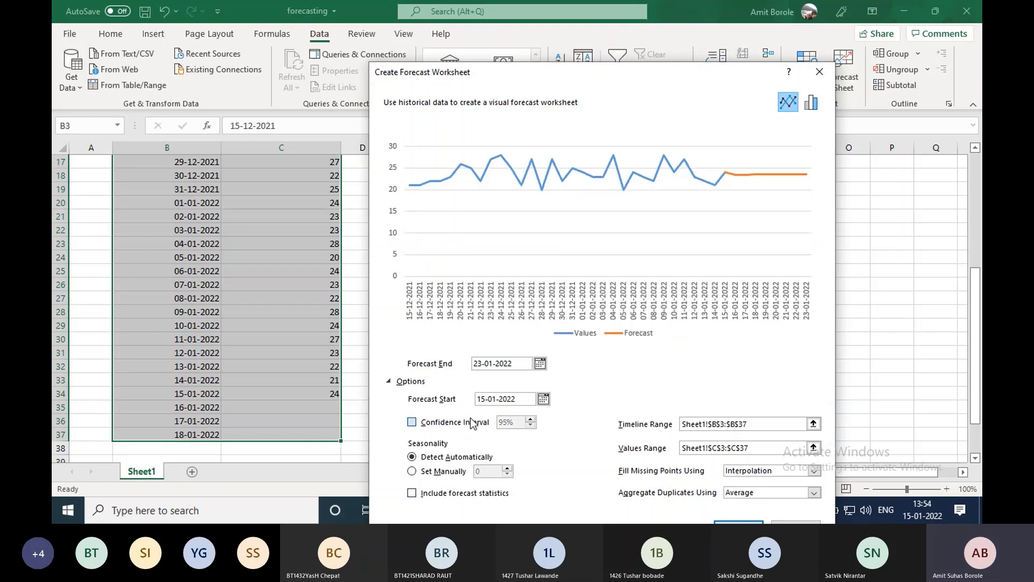
click(472, 423)
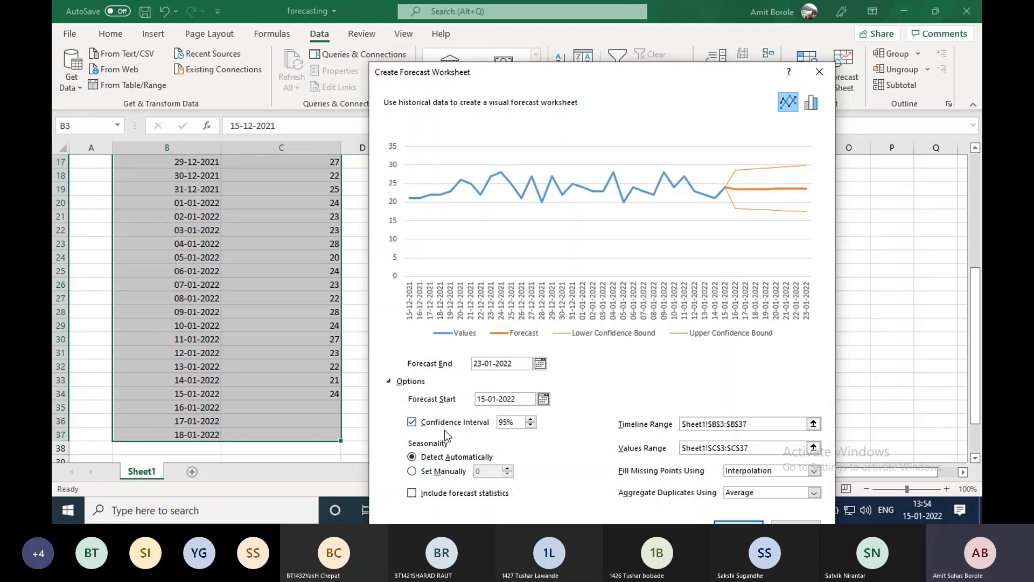
click(409, 423)
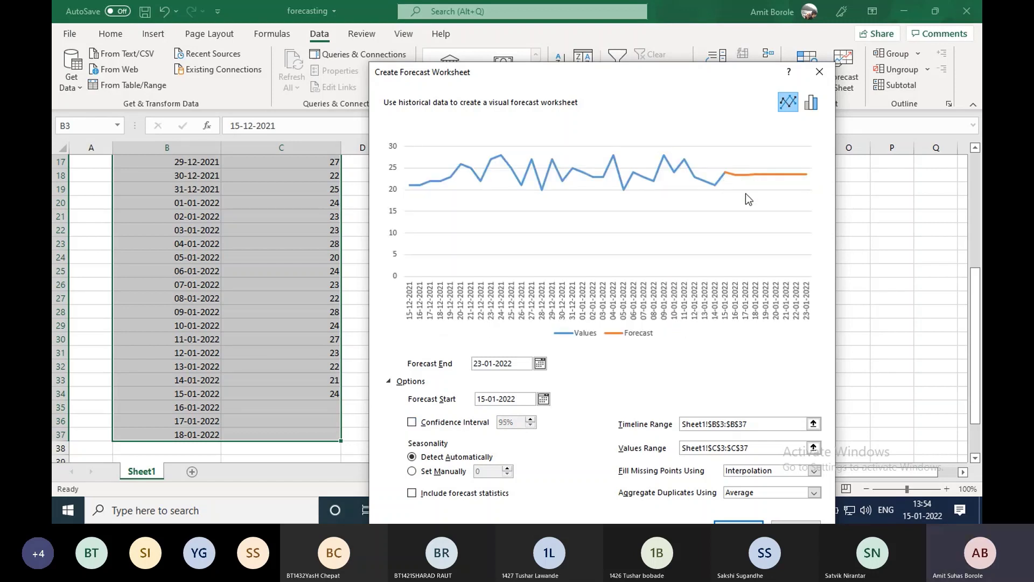
Step: Switch Seasonality to Set Manually and raise it to 3
click(446, 472)
click(507, 469)
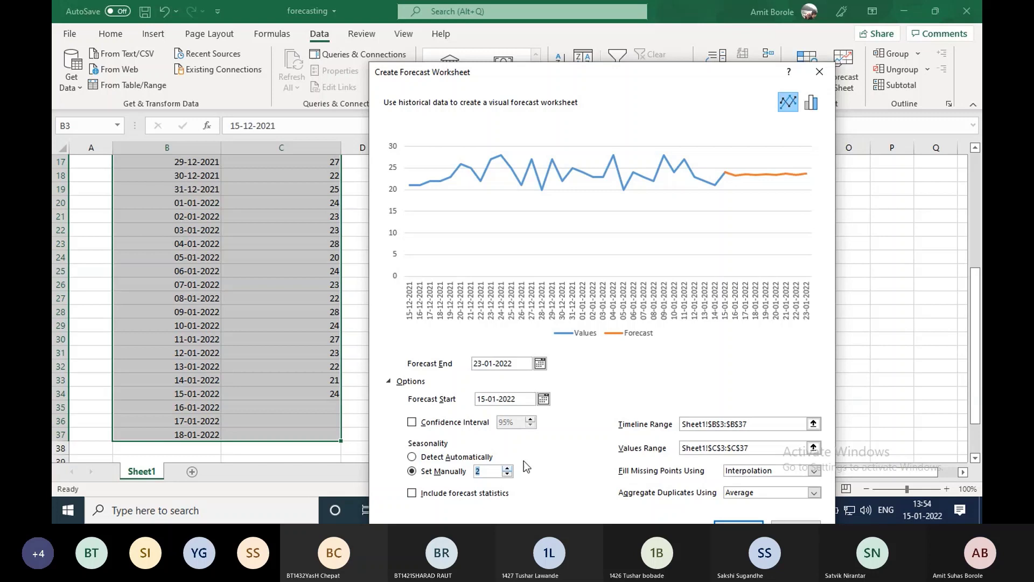
click(507, 468)
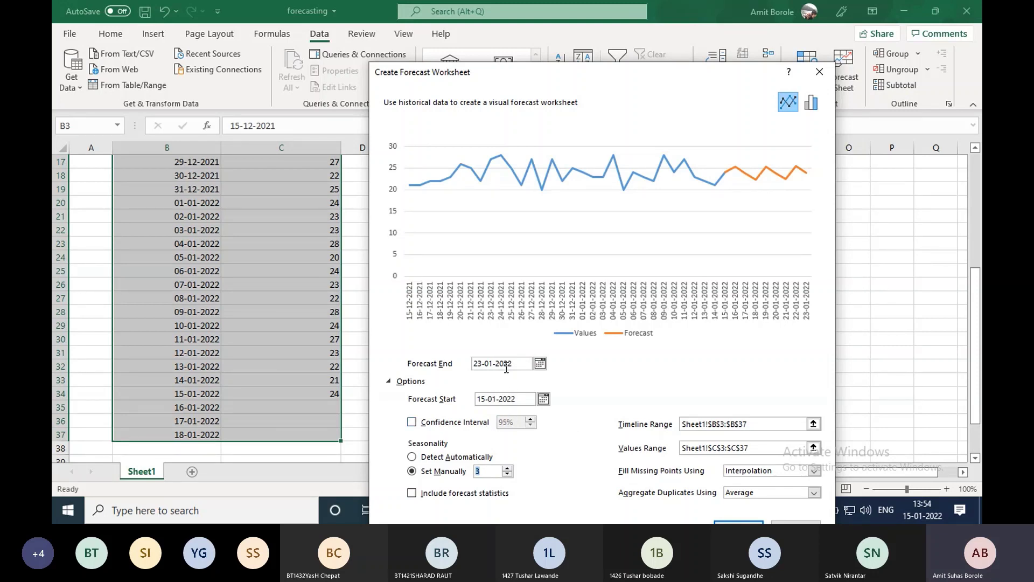
Step: Set Forecast End to 19-01-2022 and Forecast Start to 06-01-2022 with the calendars
click(542, 364)
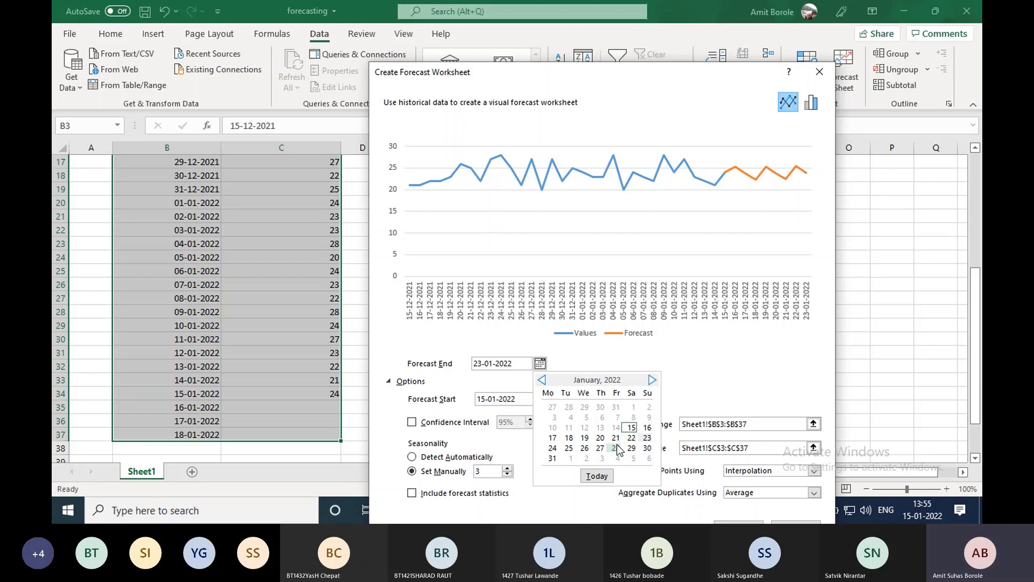
click(584, 438)
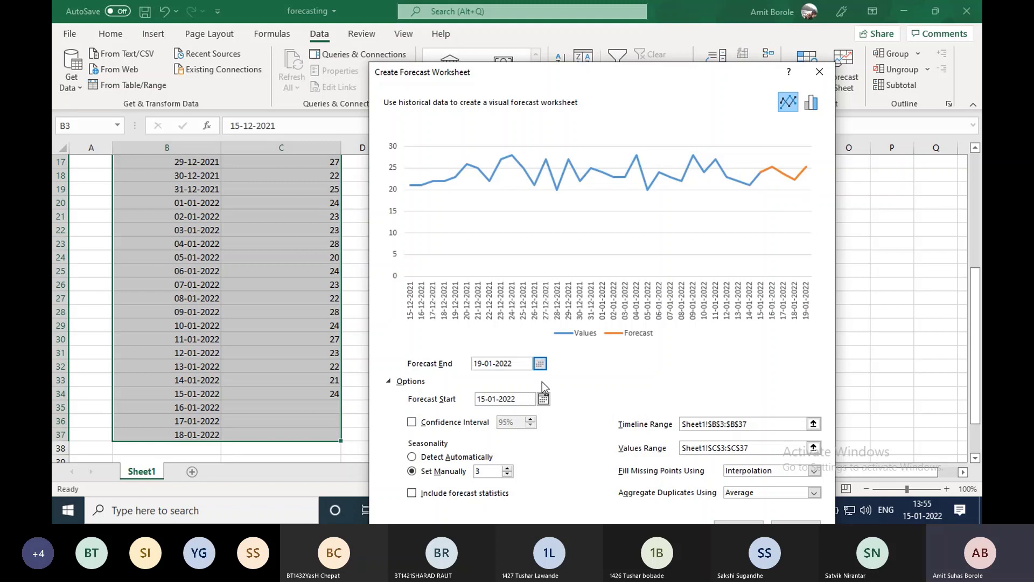
click(544, 399)
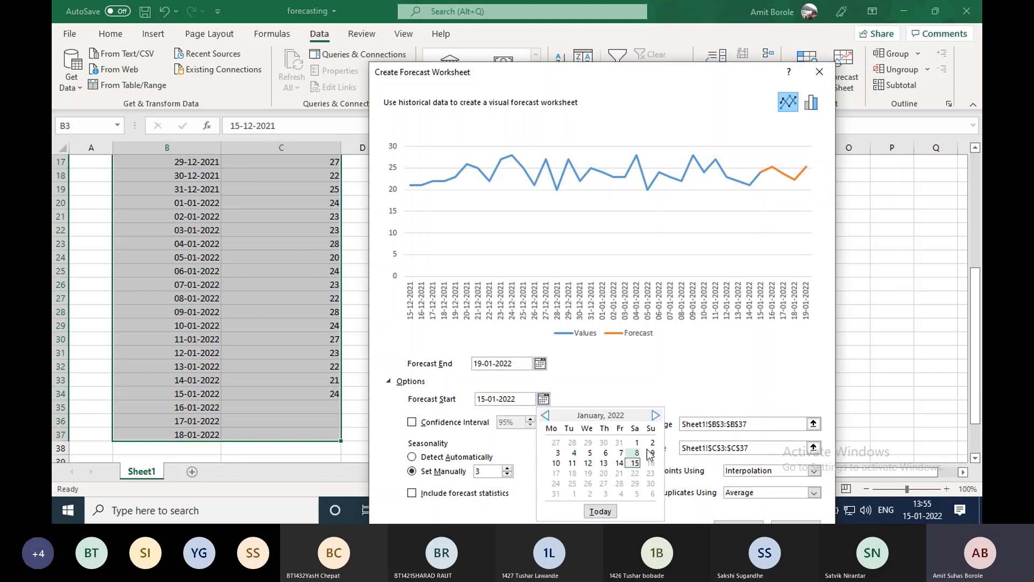
click(605, 454)
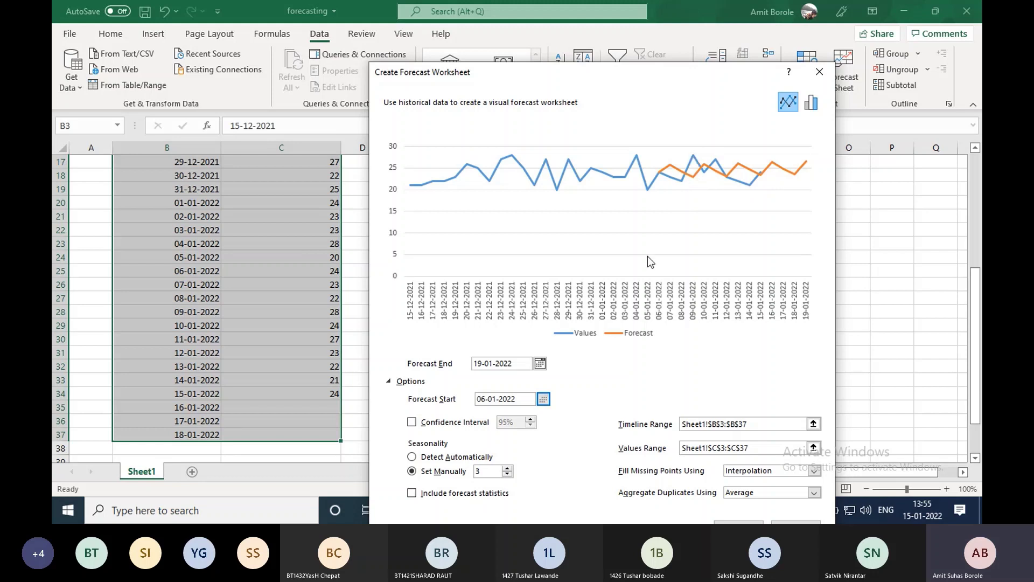
Step: Re-enable Confidence Interval, try values up to 99.99%, and settle on 88%
click(412, 422)
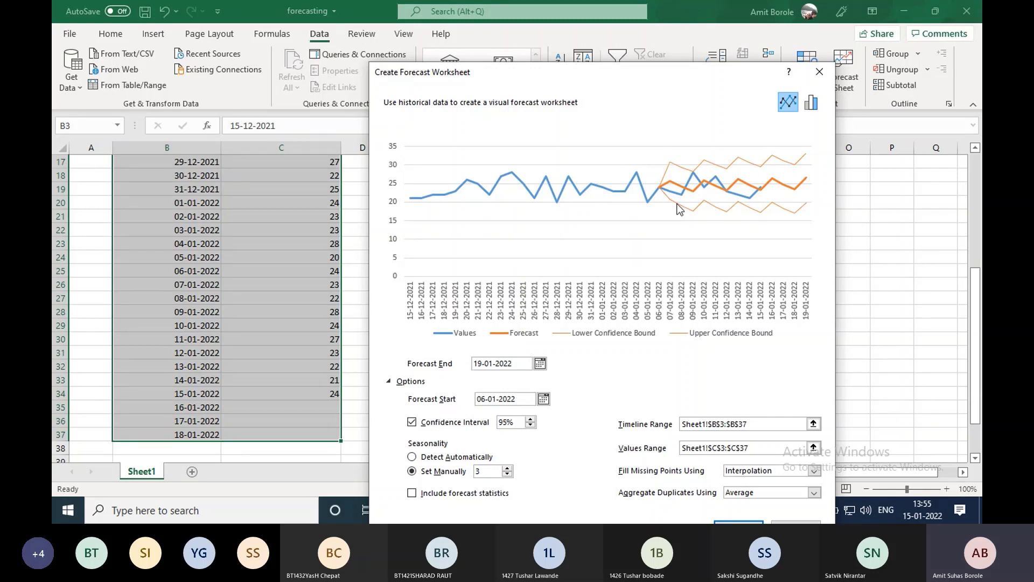
click(531, 421)
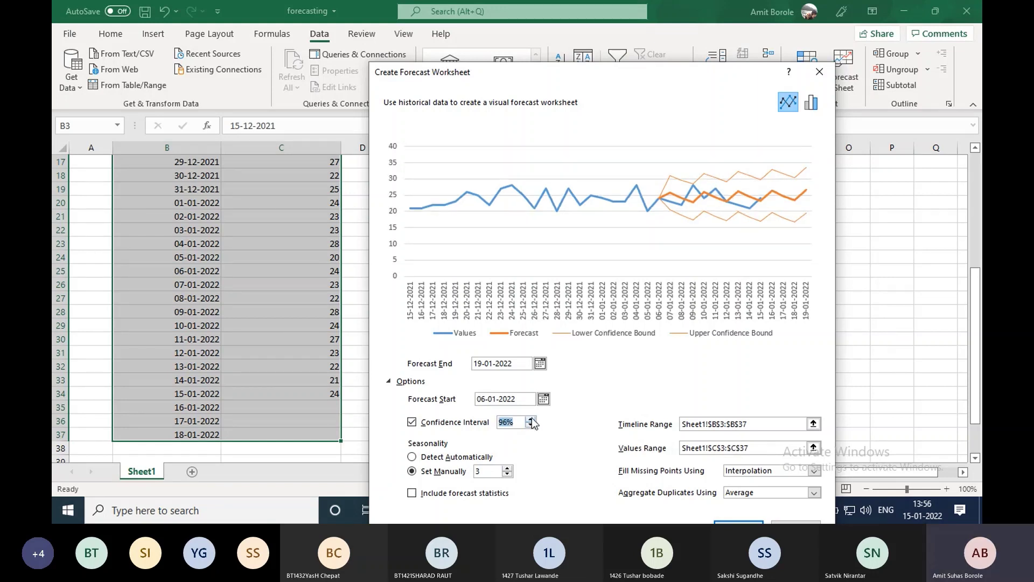
click(531, 420)
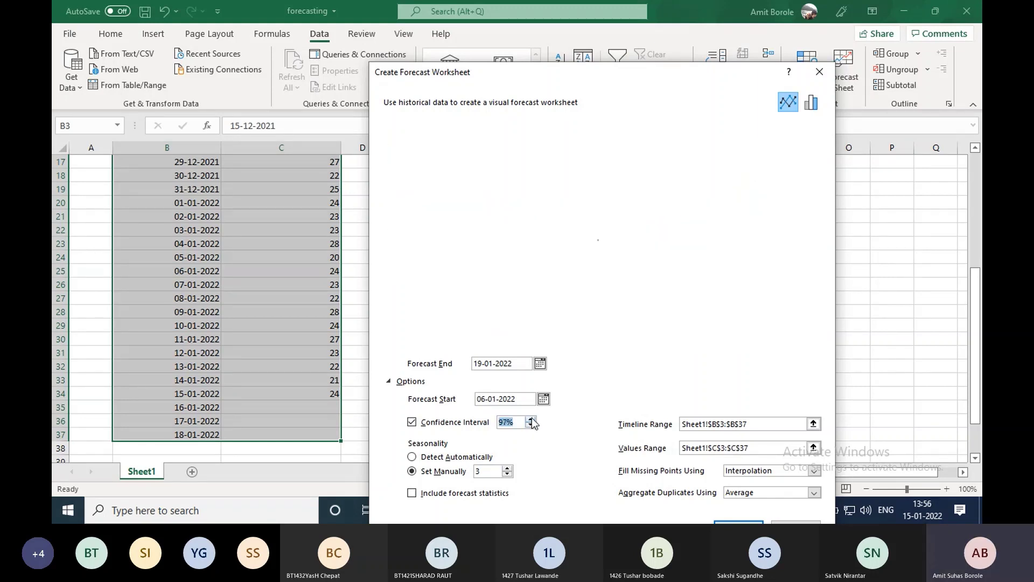
click(531, 420)
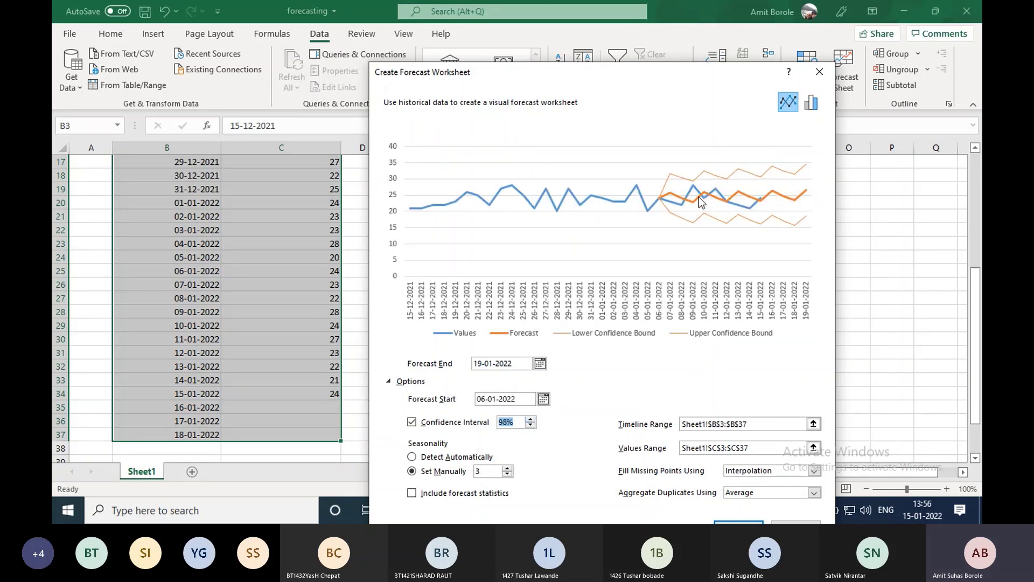
click(533, 419)
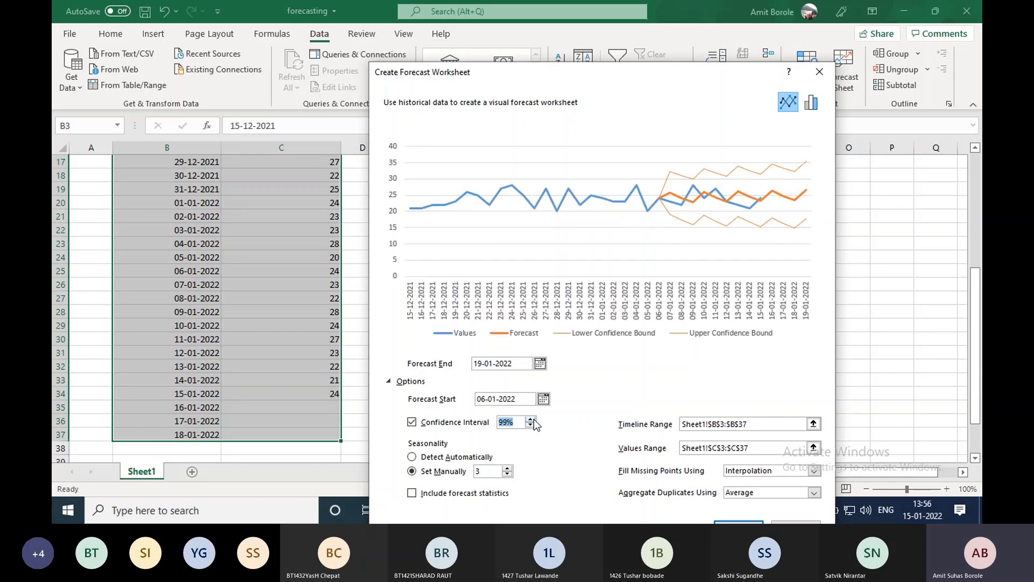
click(534, 419)
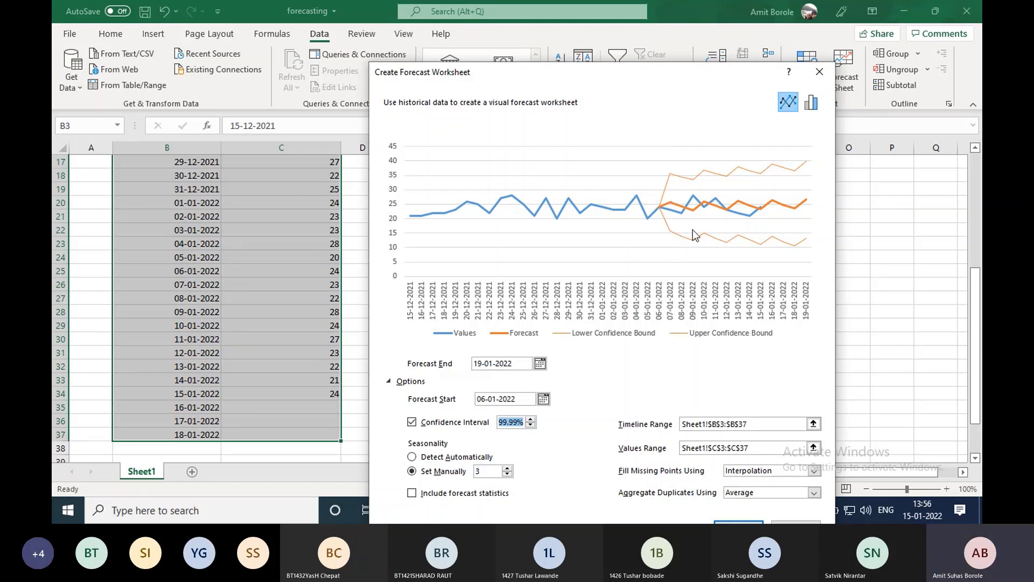
click(531, 425)
click(531, 425)
click(531, 425)
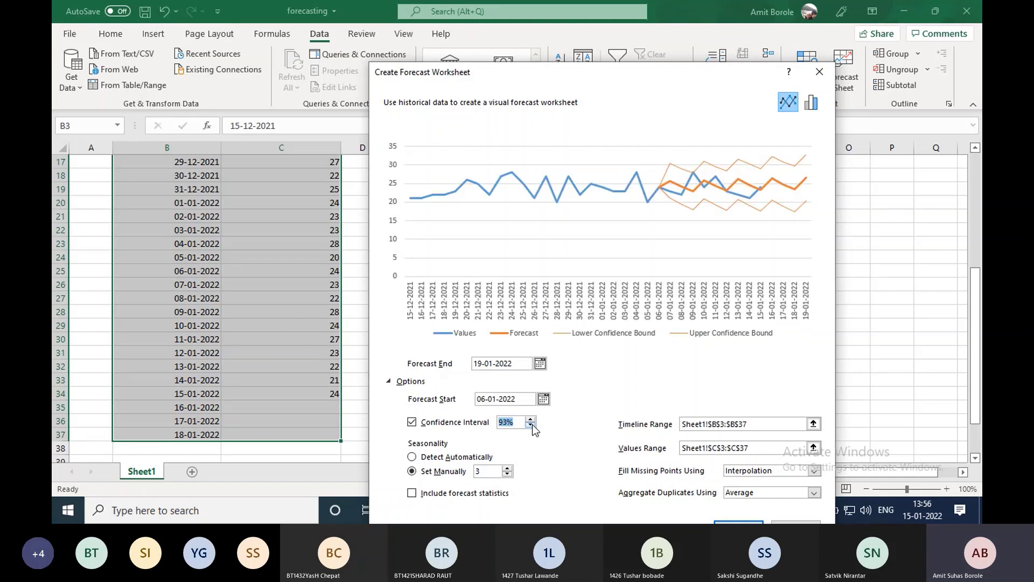
click(531, 425)
click(531, 425)
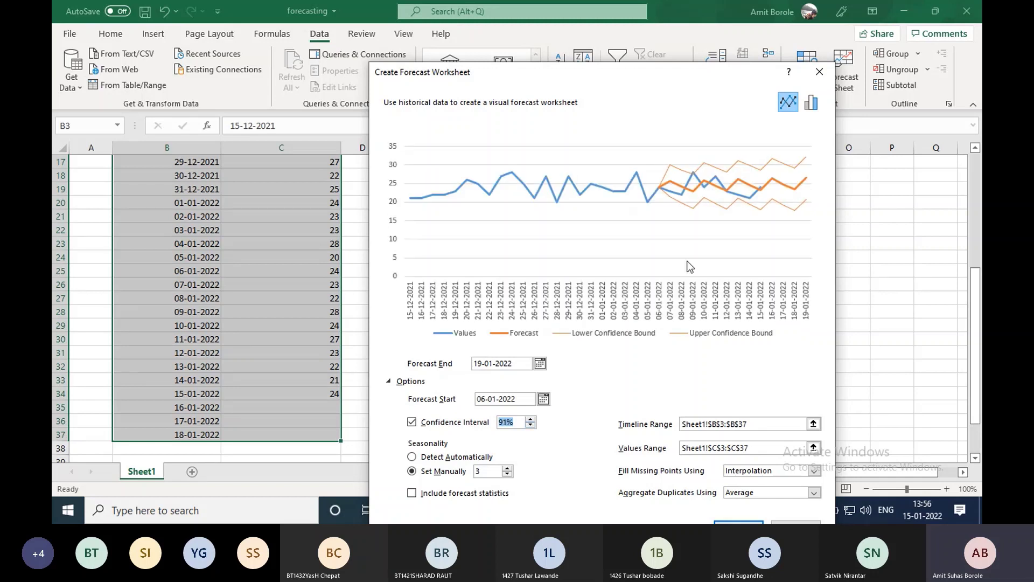
click(532, 425)
click(532, 425)
click(531, 425)
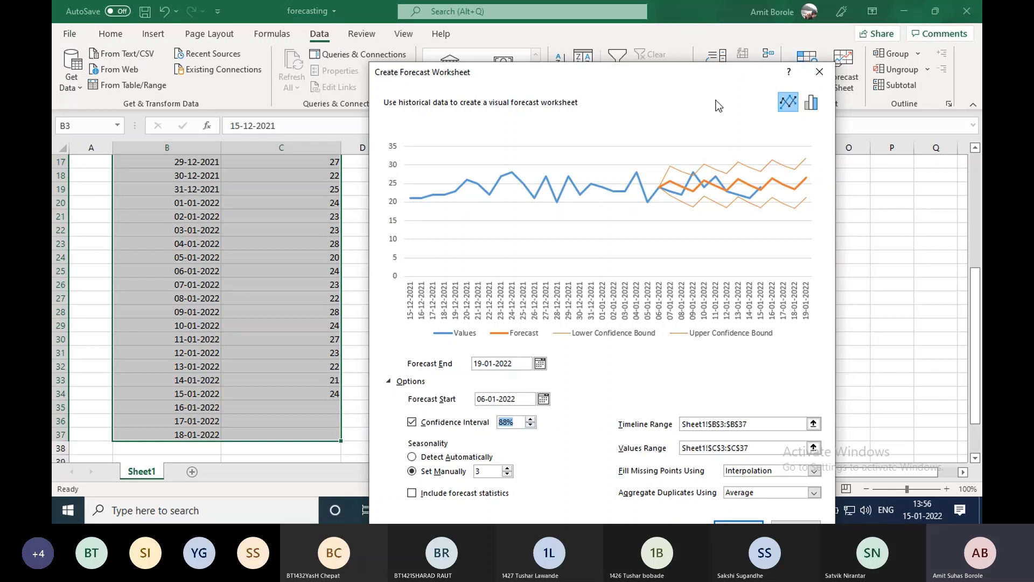
click(814, 104)
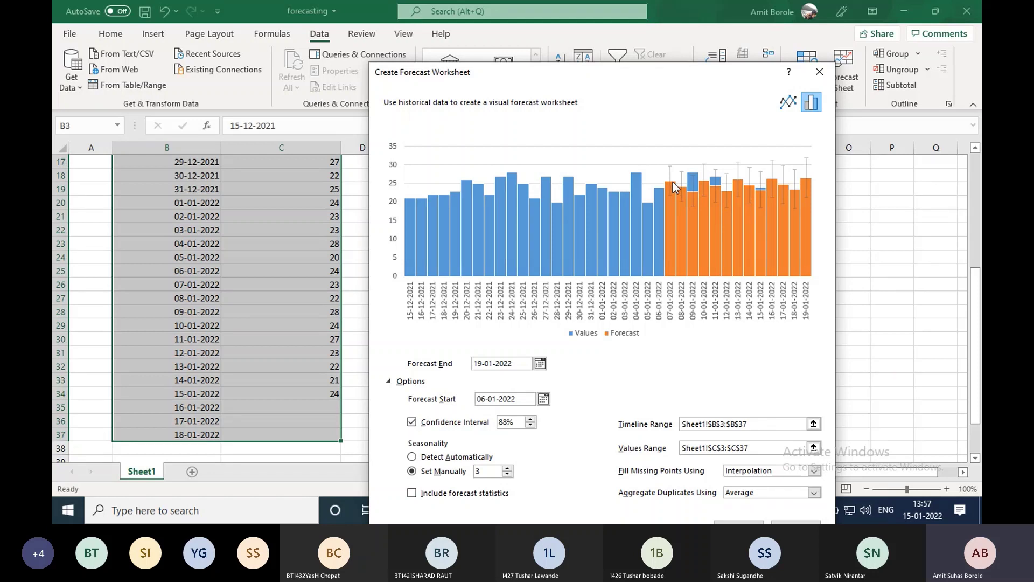
click(413, 423)
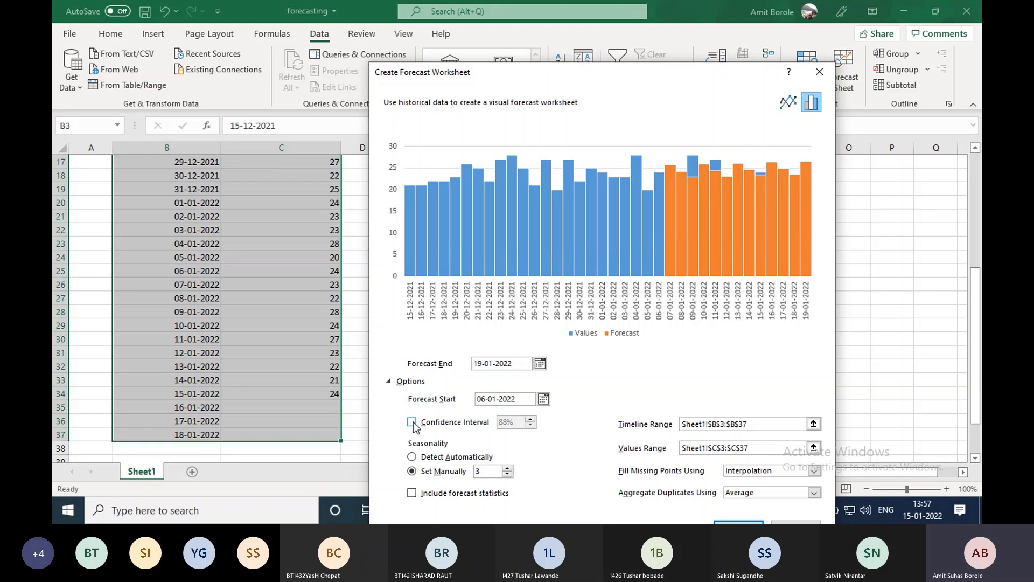
click(412, 423)
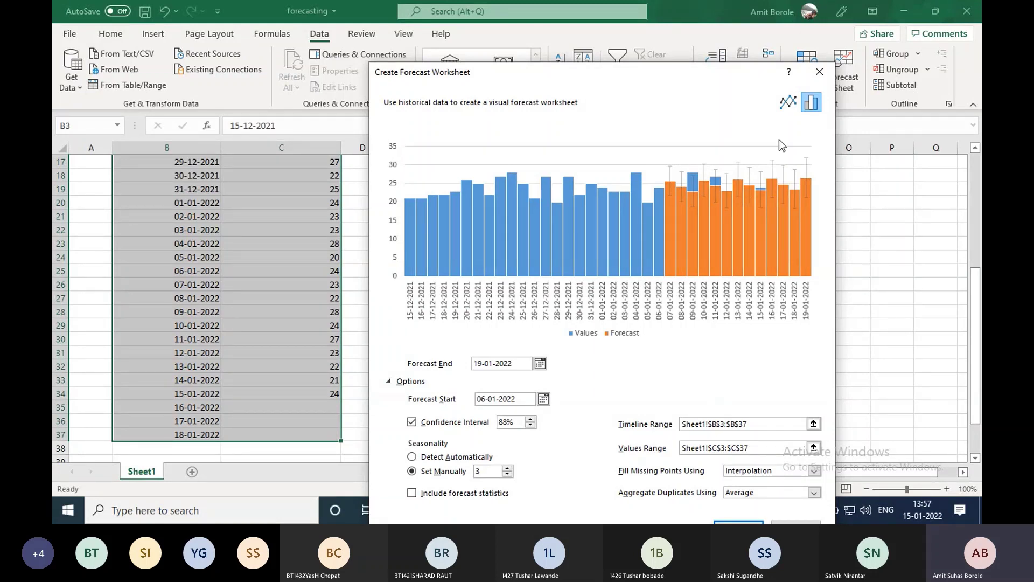
Step: Switch the preview back to a line chart and create the forecast worksheet as Sheet2
click(785, 104)
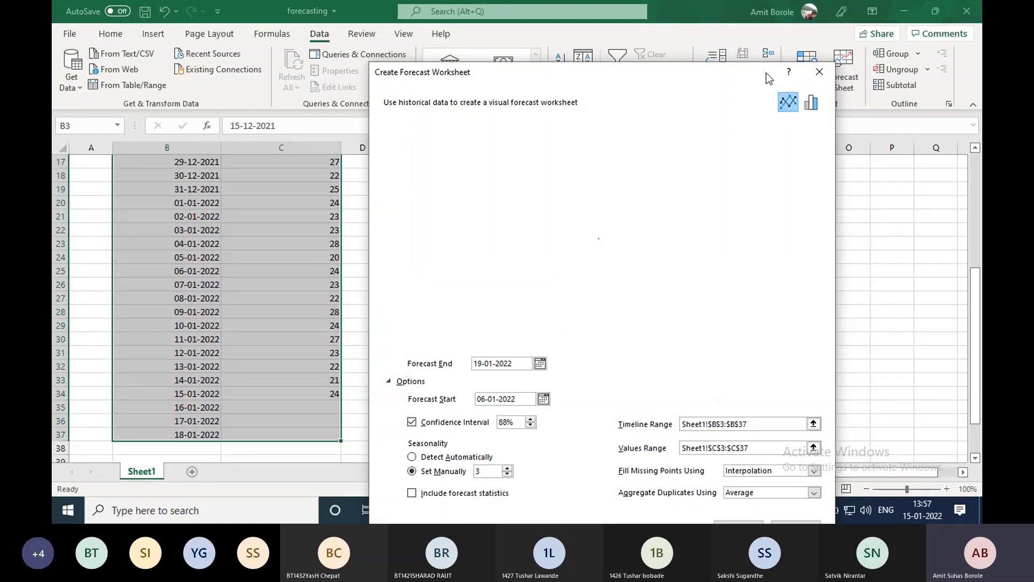
drag(731, 70, 735, 16)
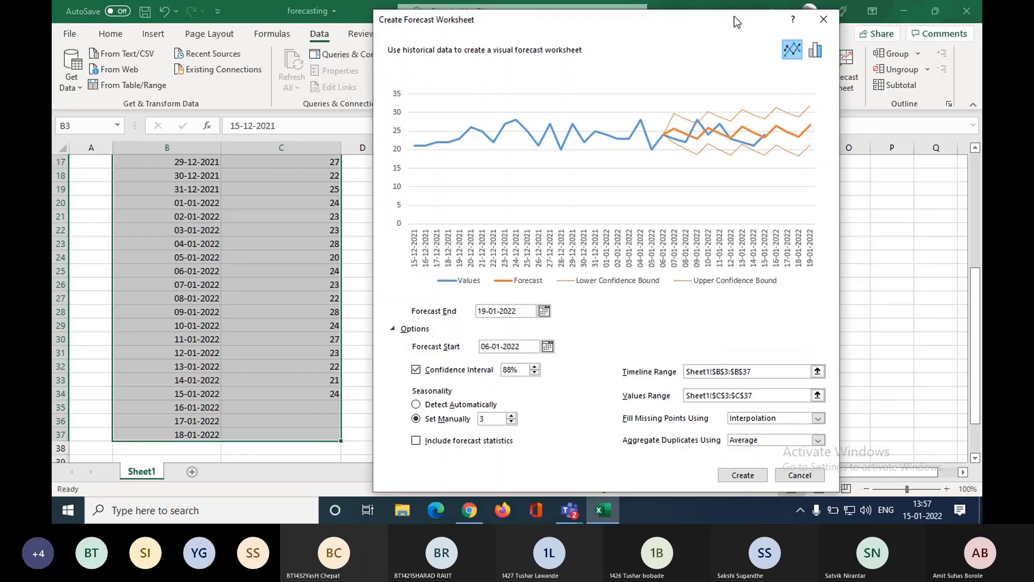
click(746, 476)
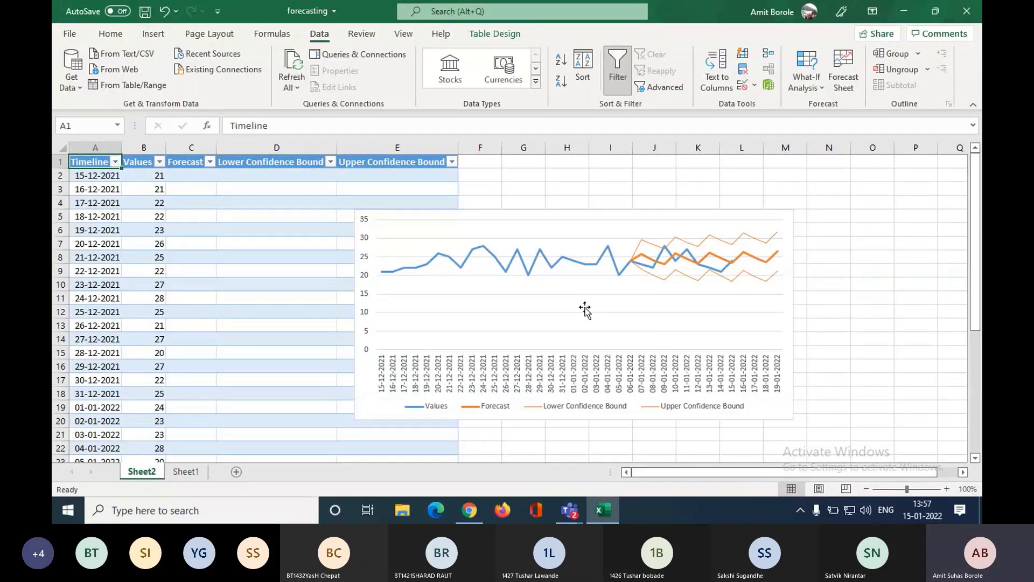
Step: Move the forecast chart to the right of the Sheet2 table
click(506, 308)
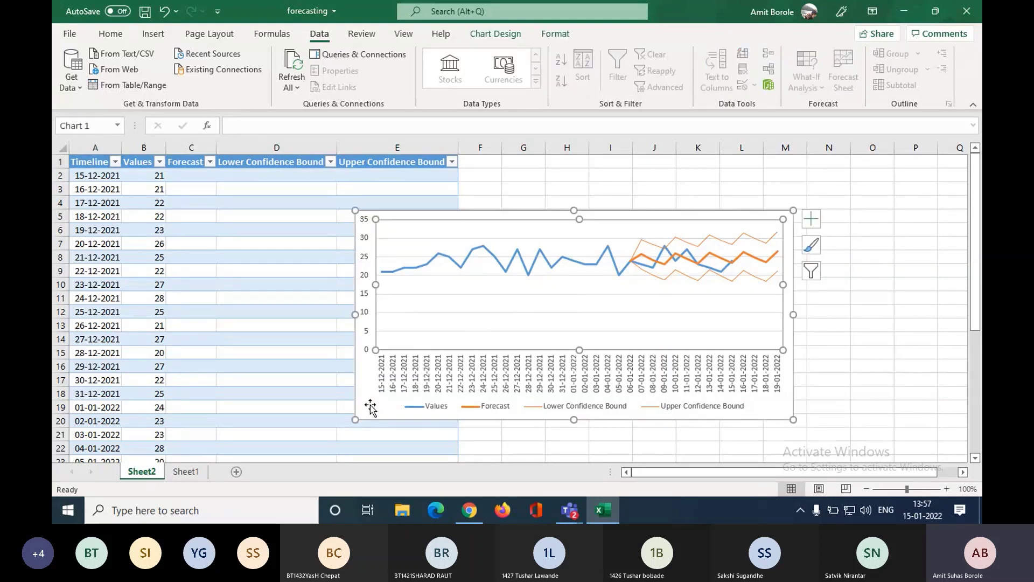
drag(450, 376, 522, 363)
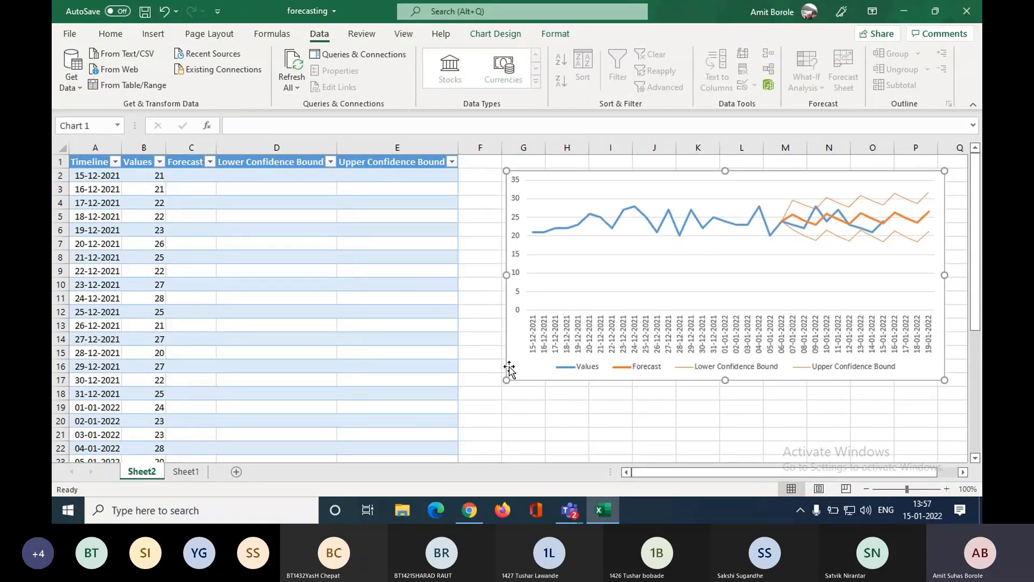
click(259, 172)
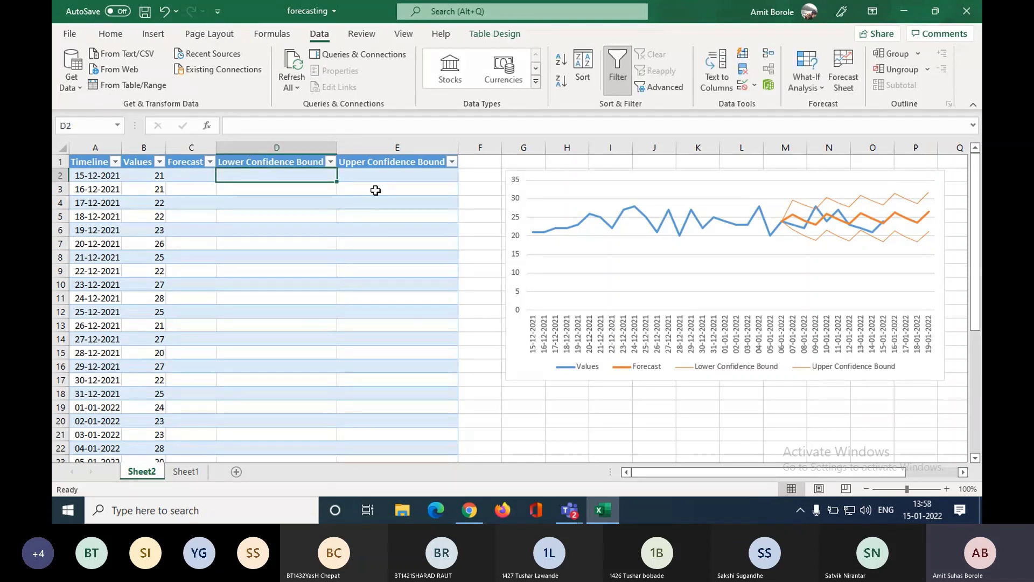
Step: Inspect the Lower Confidence Bound FORECAST.ETS.CONFINT formulas down the forecast rows
key(Down)
key(Down)
key(Down)
key(Down)
key(Down)
key(Down)
key(Down)
key(Down)
key(Down)
key(Down)
key(Down)
key(Down)
key(Down)
key(Down)
key(Down)
key(Down)
key(Down)
key(Down)
key(Down)
key(Down)
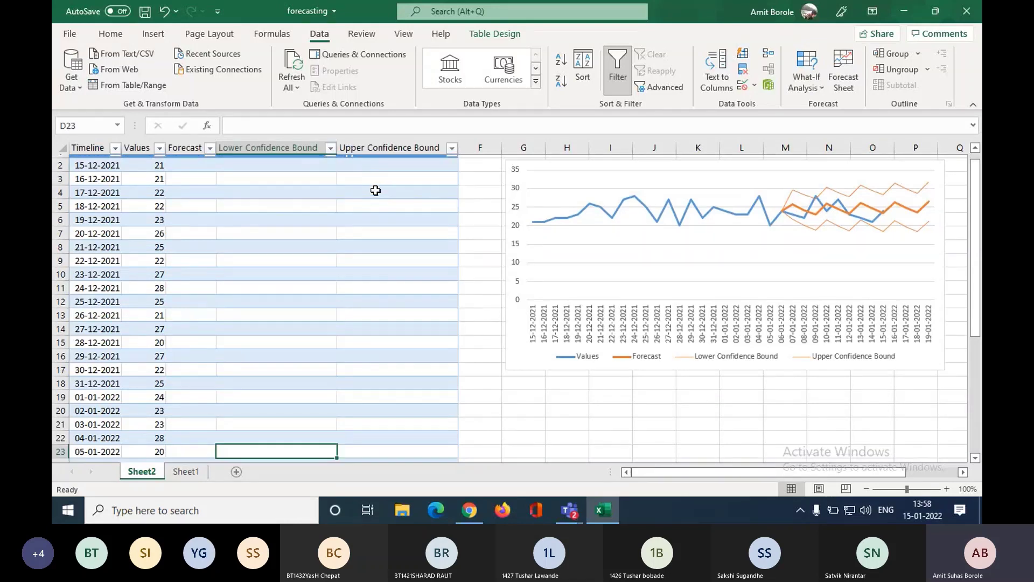
key(Down)
key(Down)
key(Down)
key(Down)
key(Left)
key(Left)
key(Left)
key(Up)
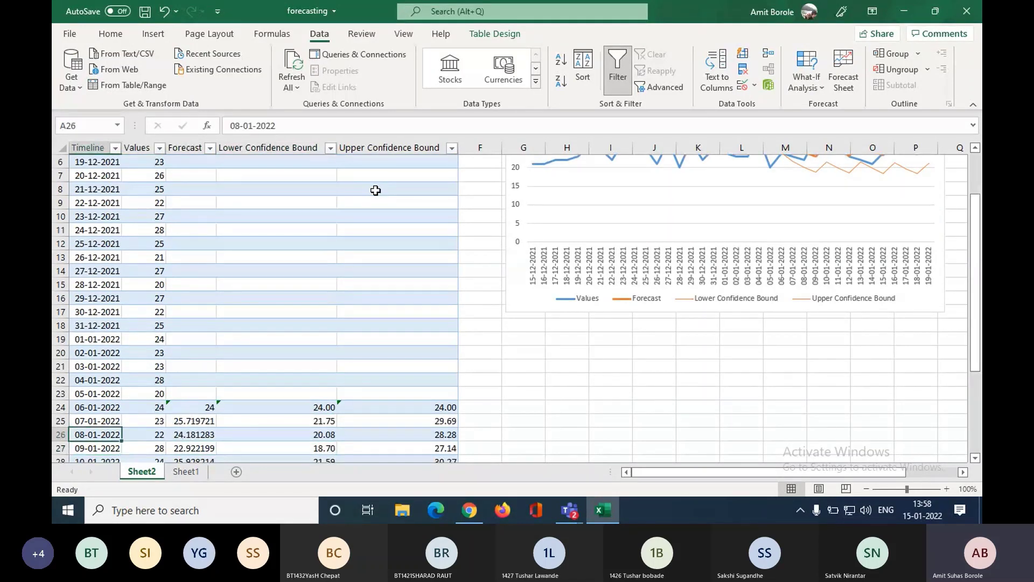
key(Right)
key(Right)
key(Right)
key(Down)
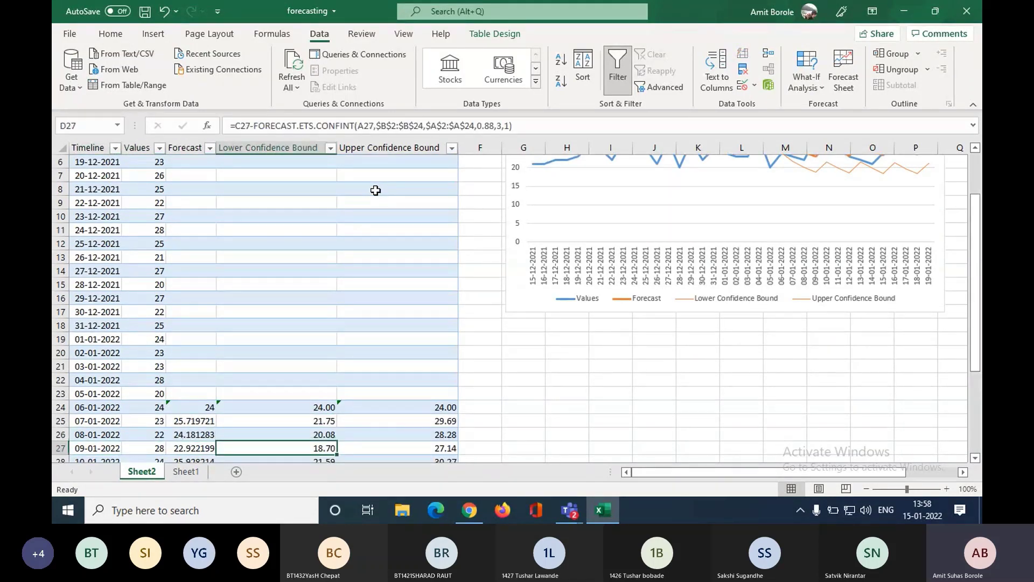
key(Down)
key(Down)
key(Down)
key(Down)
key(Down)
key(Down)
key(Down)
key(Down)
key(Down)
key(Down)
key(Down)
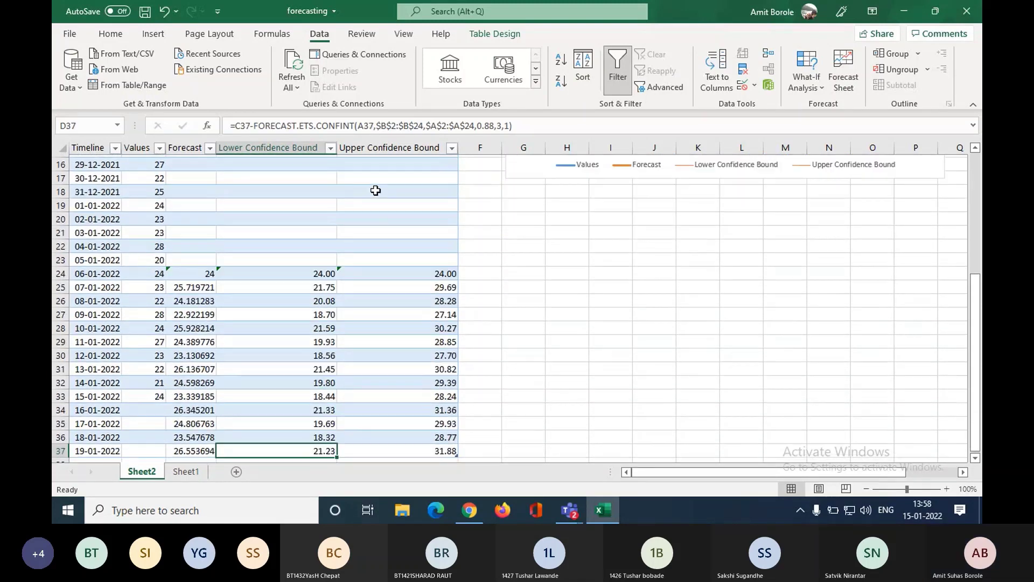
key(Up)
key(Up)
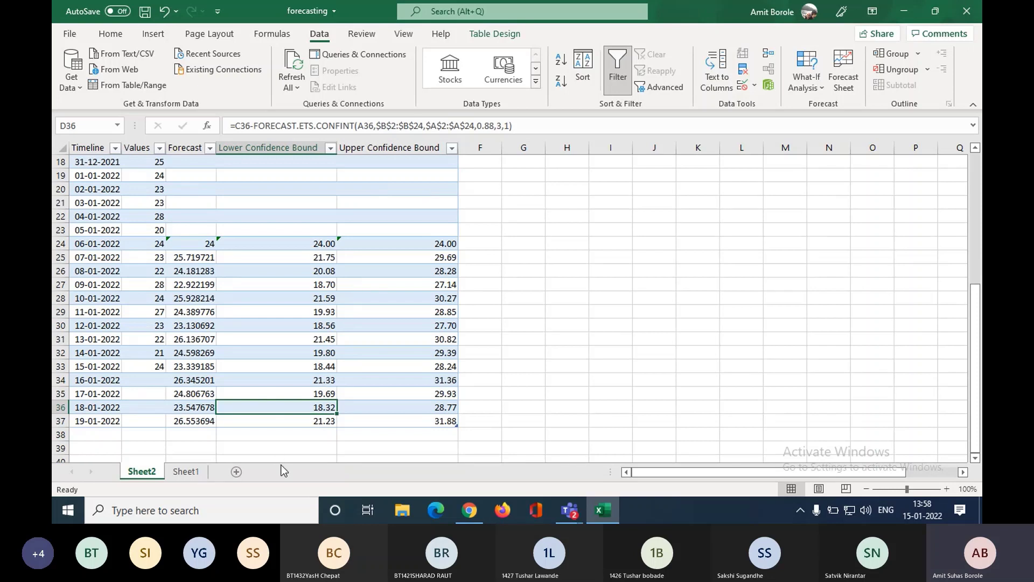
Step: From Sheet1's data, start a Forecast Sheet as a column chart and expand its options
click(185, 472)
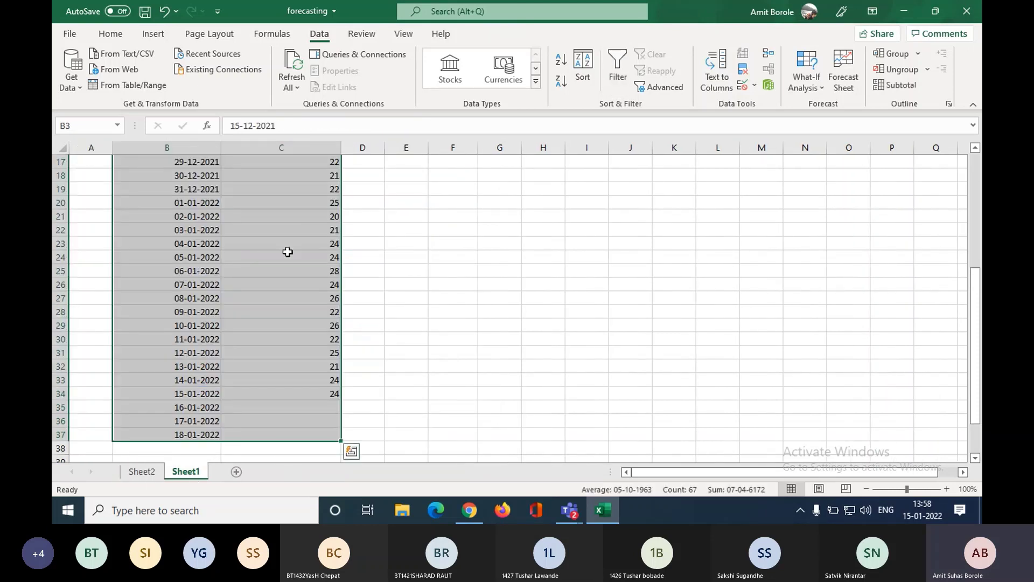
click(857, 79)
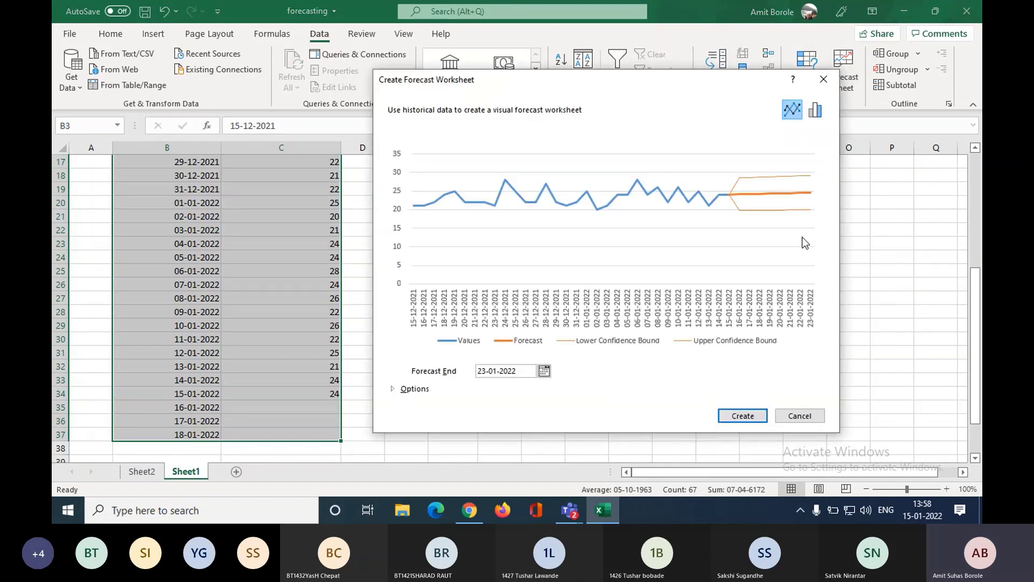
click(816, 119)
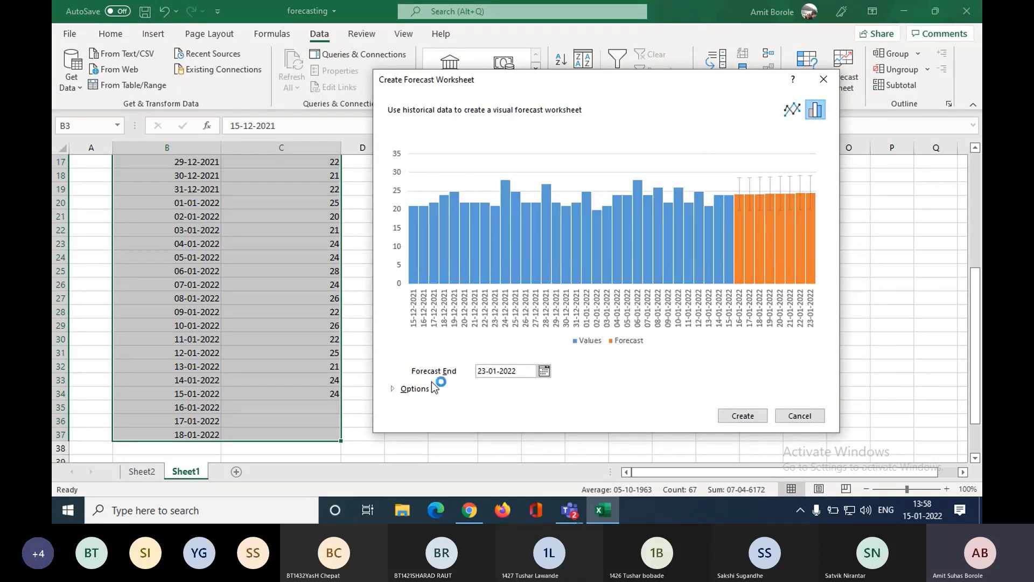
click(406, 392)
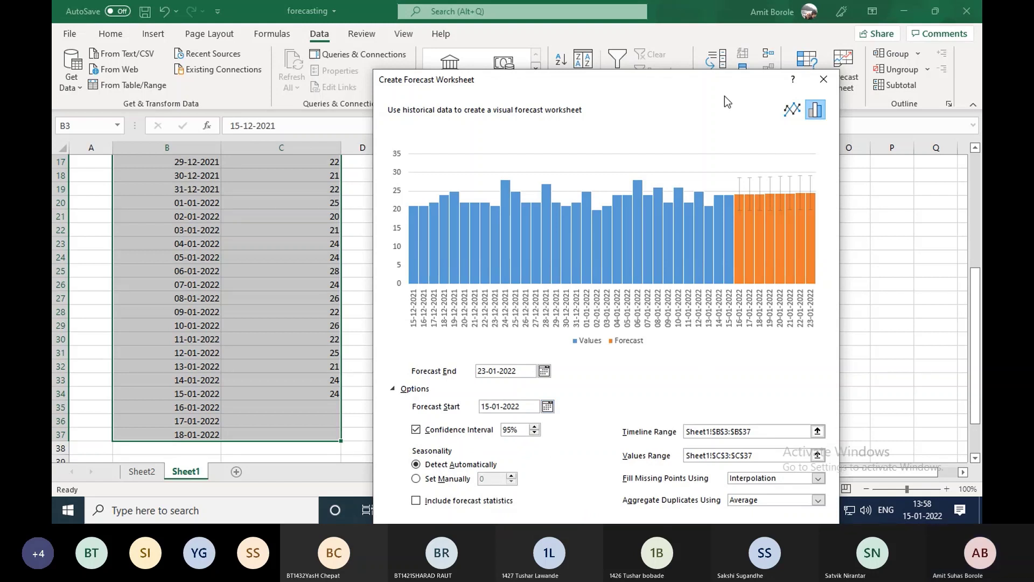
drag(707, 84, 710, 23)
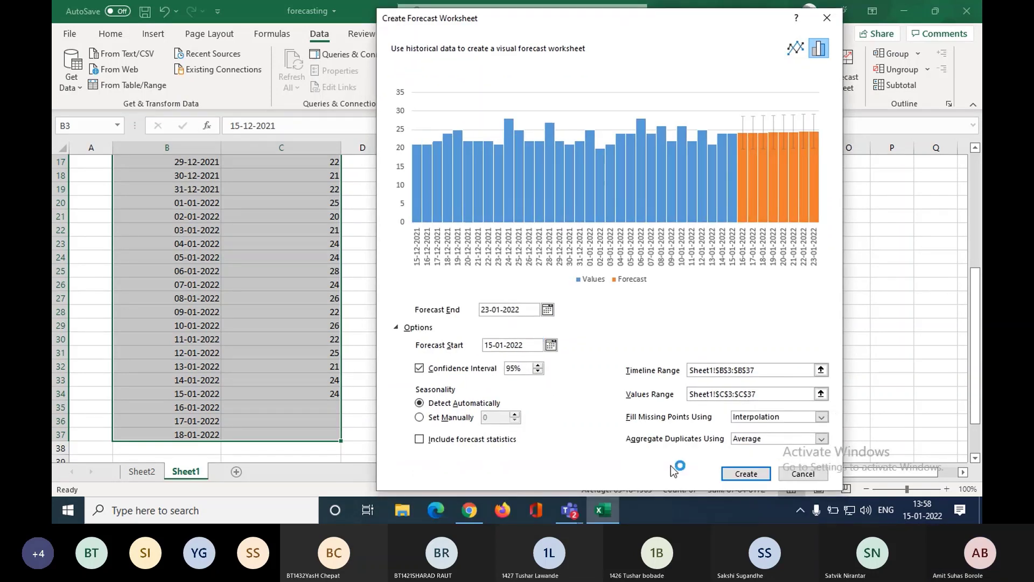
Step: Set confidence to 92%, Forecast Start to 08-01-2022 and Seasonality manually to 3
click(538, 365)
click(537, 372)
click(538, 372)
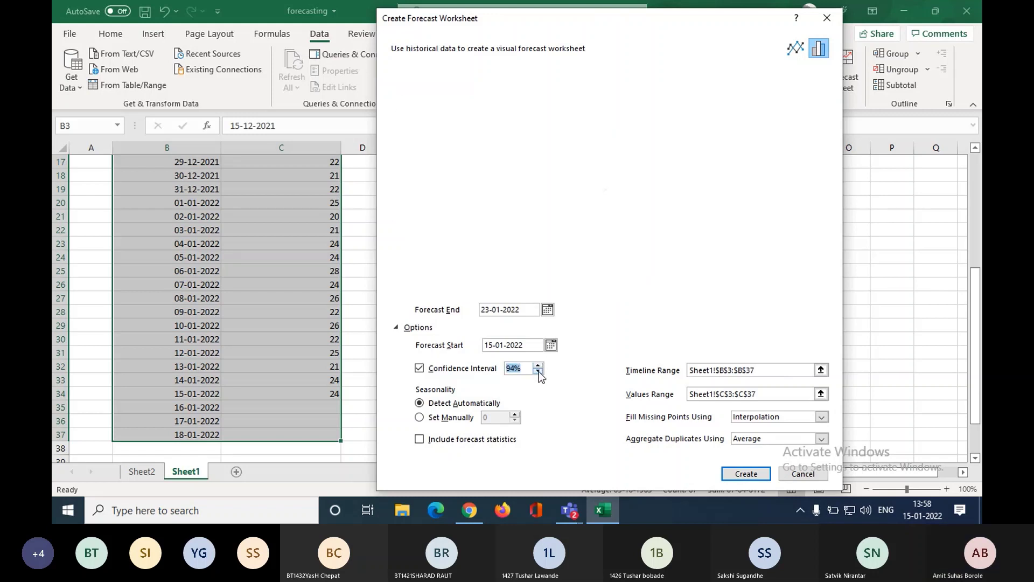
click(552, 346)
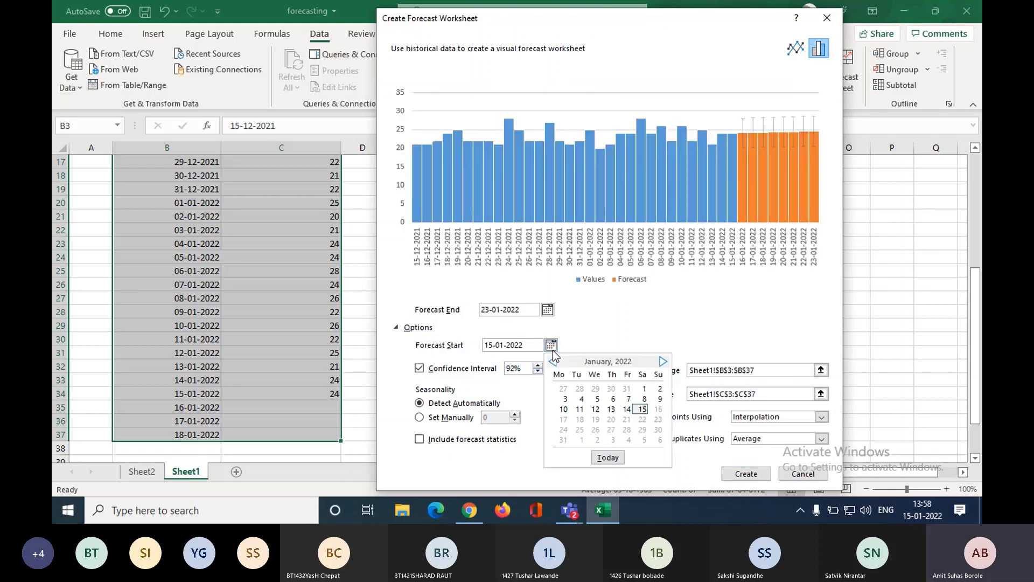
click(644, 399)
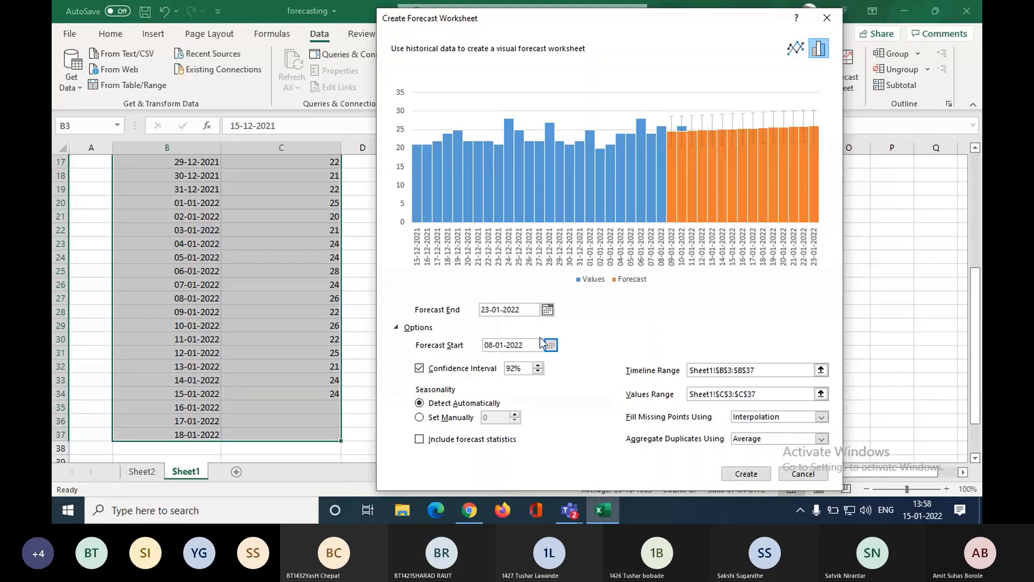
click(466, 419)
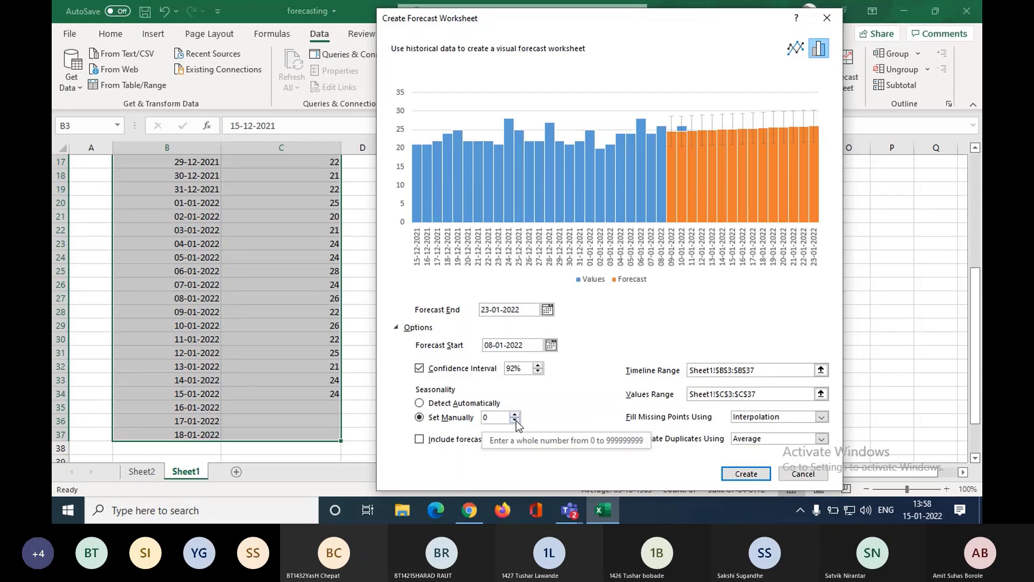
click(514, 414)
click(515, 414)
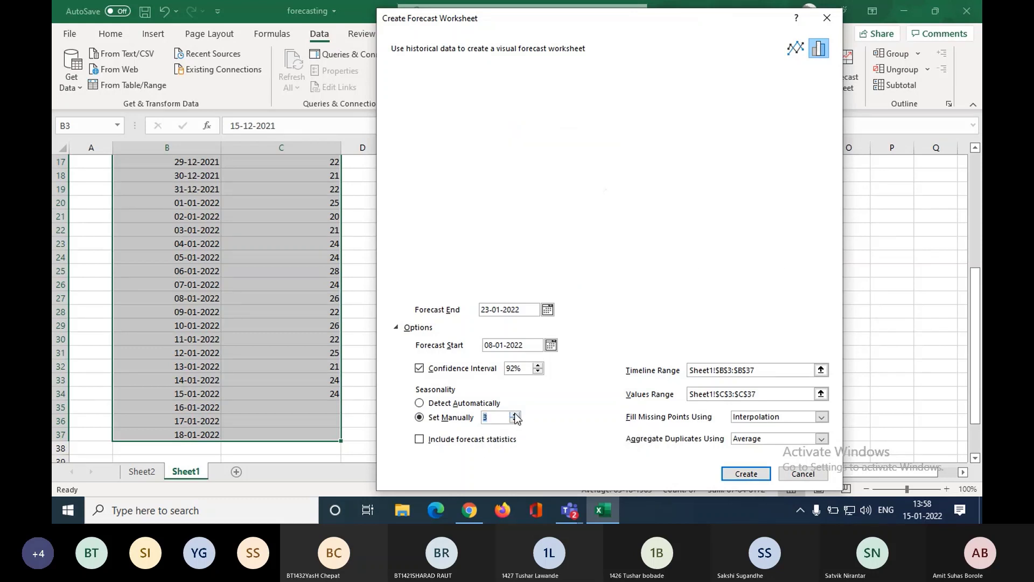
Step: Create the Sheet3 column forecast and inspect its Forecast and CONFINT Confidence Interval cells
click(738, 474)
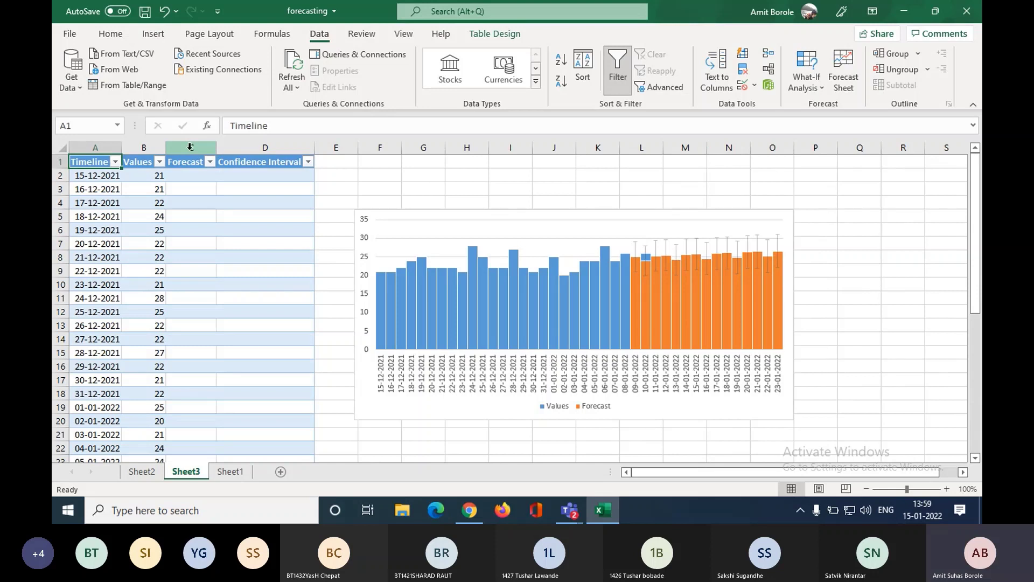
drag(188, 155, 248, 148)
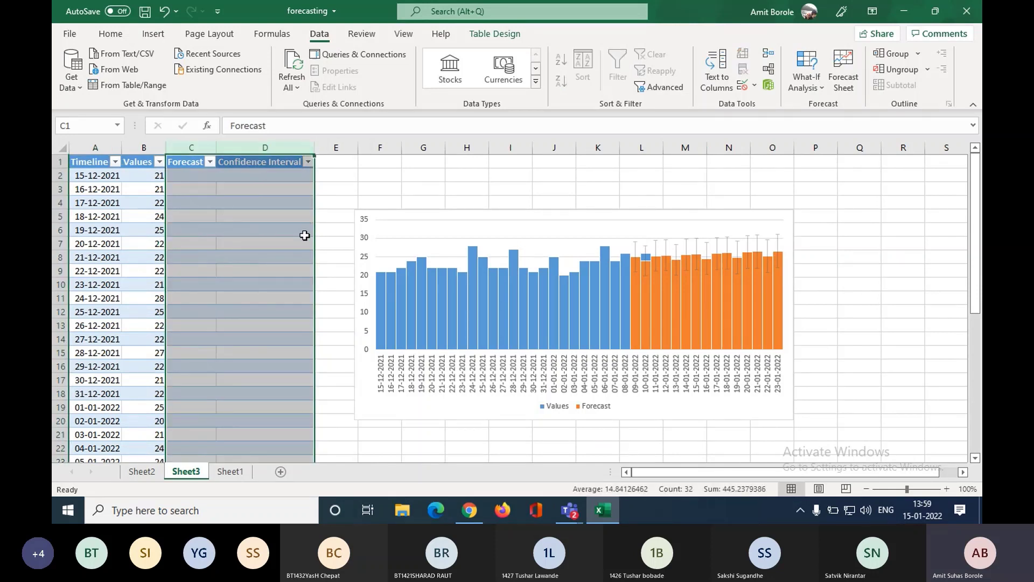
key(Down)
key(Down)
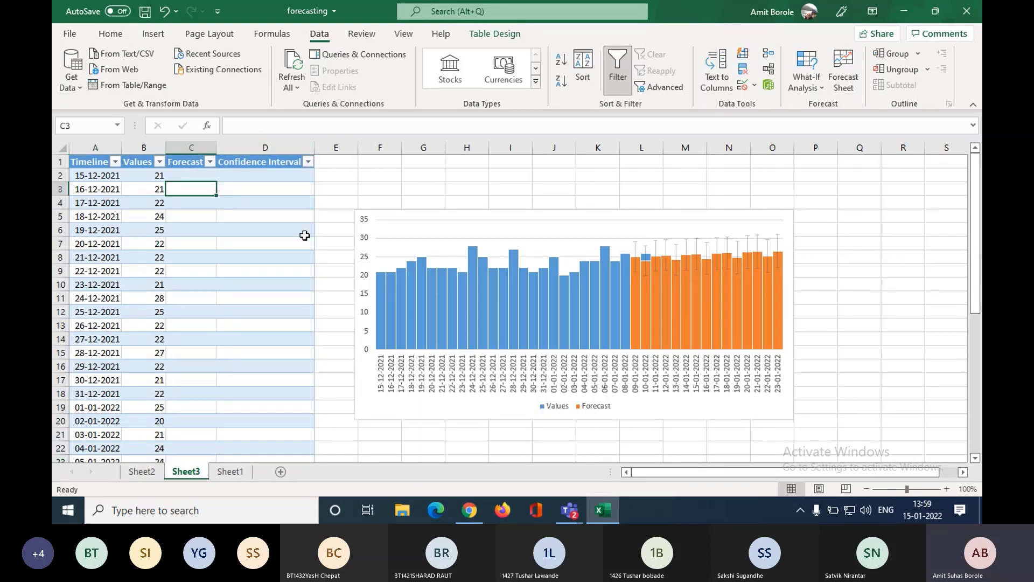
key(Down)
key(Down)
key(Down)
key(Down)
key(Down)
key(Down)
key(Down)
key(Down)
key(Down)
key(Down)
key(Down)
key(Down)
key(Down)
key(Down)
key(Down)
key(Down)
key(Down)
key(Down)
key(Down)
key(Down)
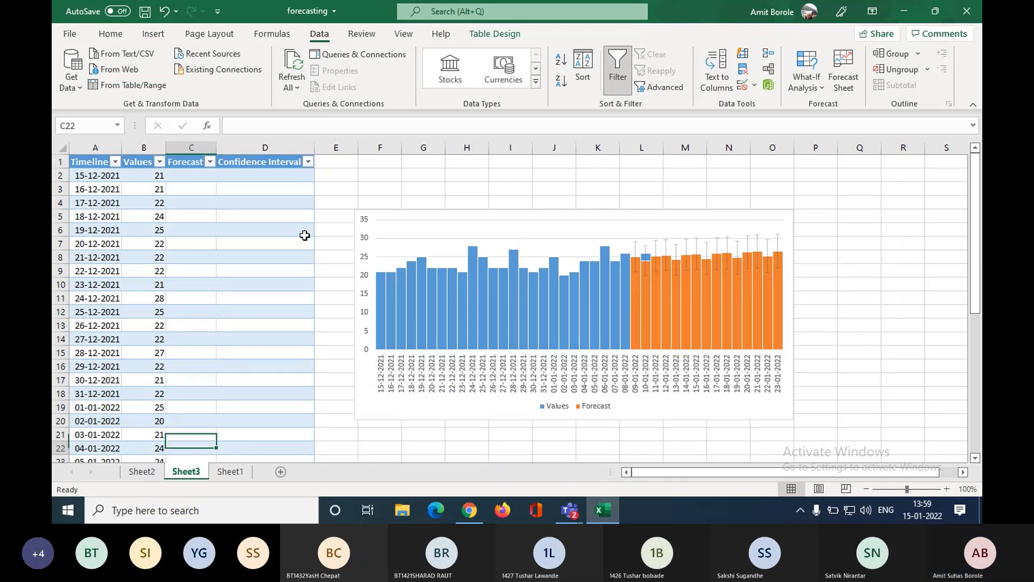
key(Down)
key(Down)
key(Down)
key(Down)
key(Down)
key(Down)
key(Down)
key(Down)
key(Right)
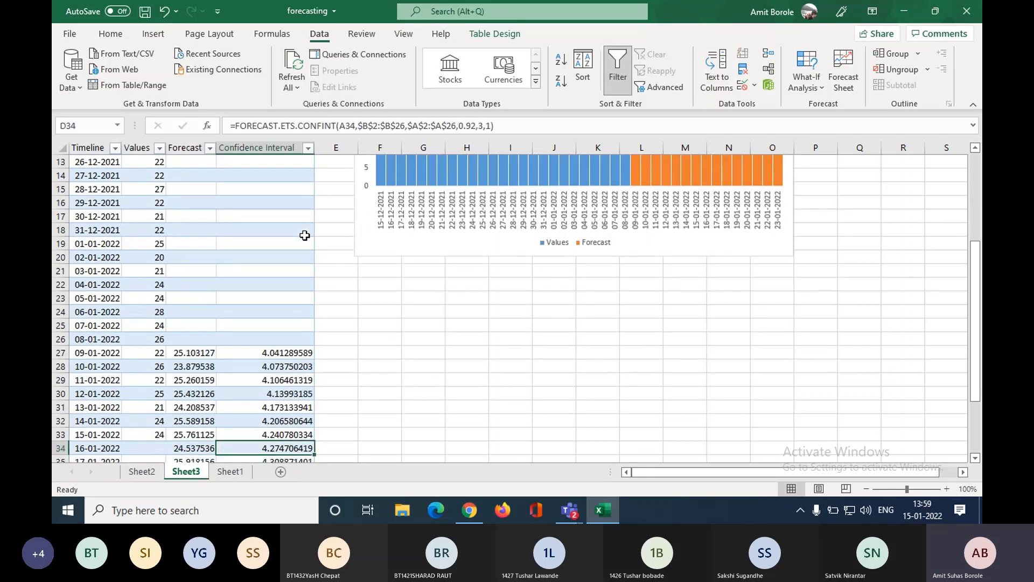
key(Down)
key(Left)
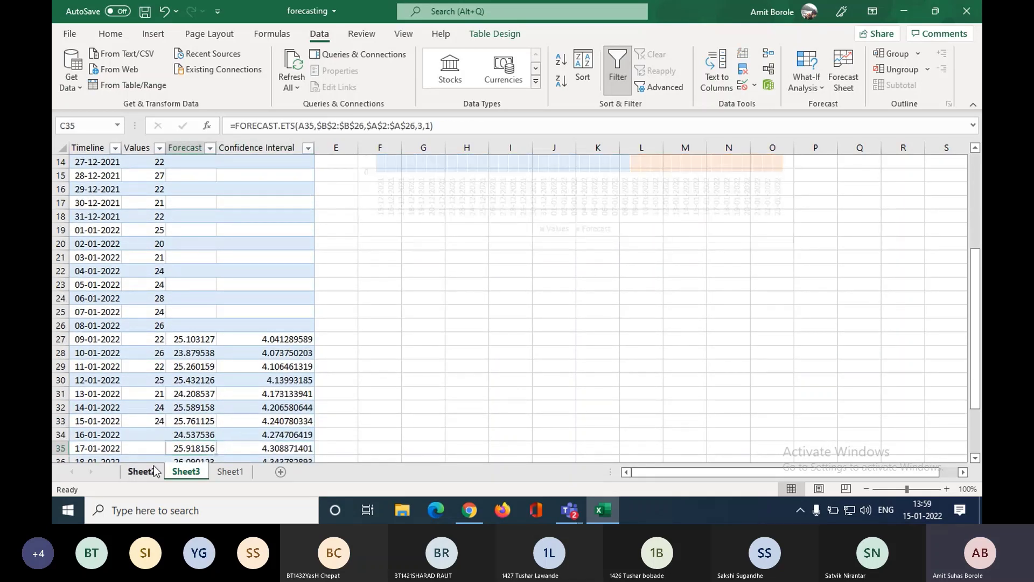
click(154, 471)
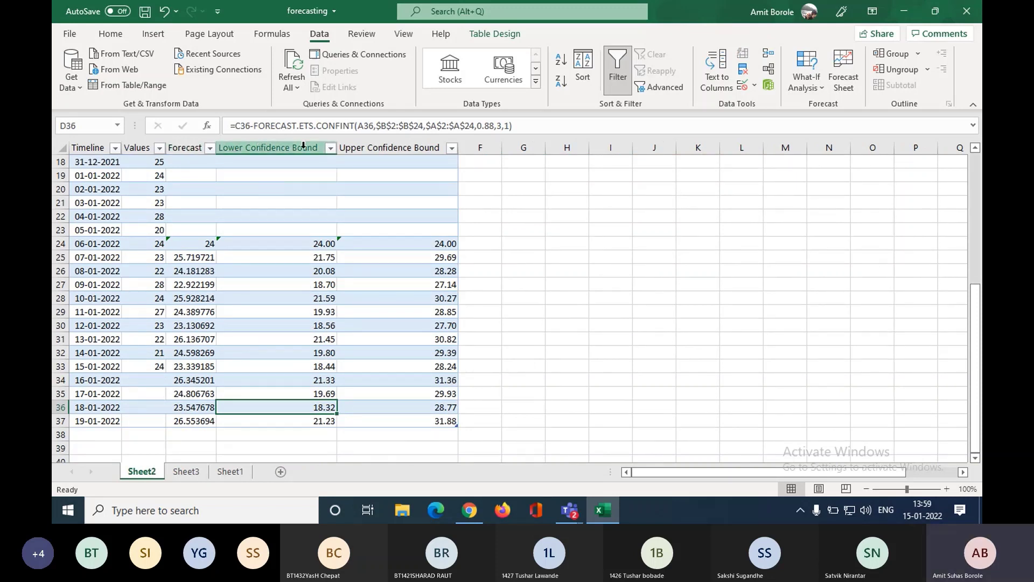
click(186, 471)
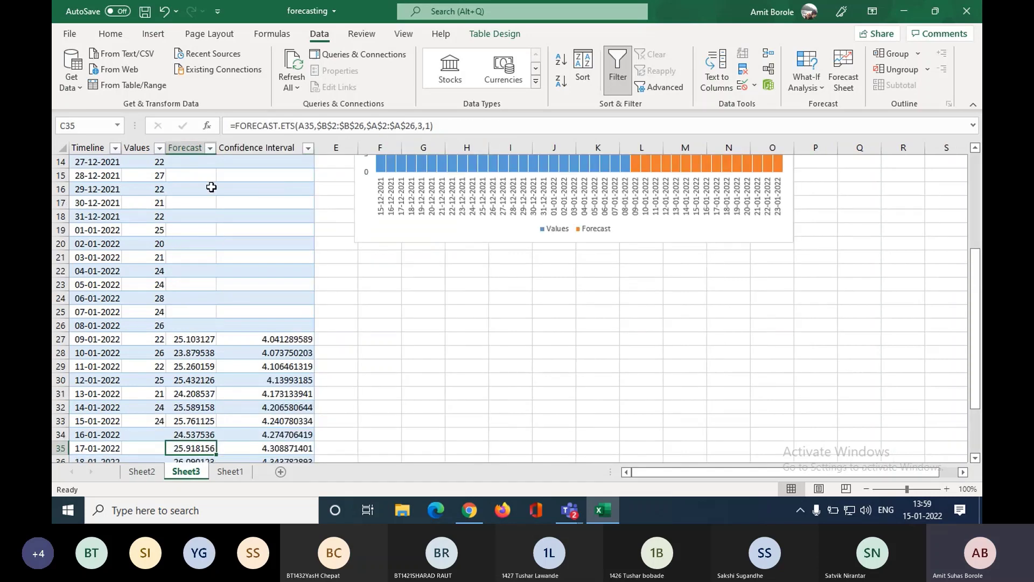
click(279, 122)
drag(280, 123, 230, 125)
click(449, 123)
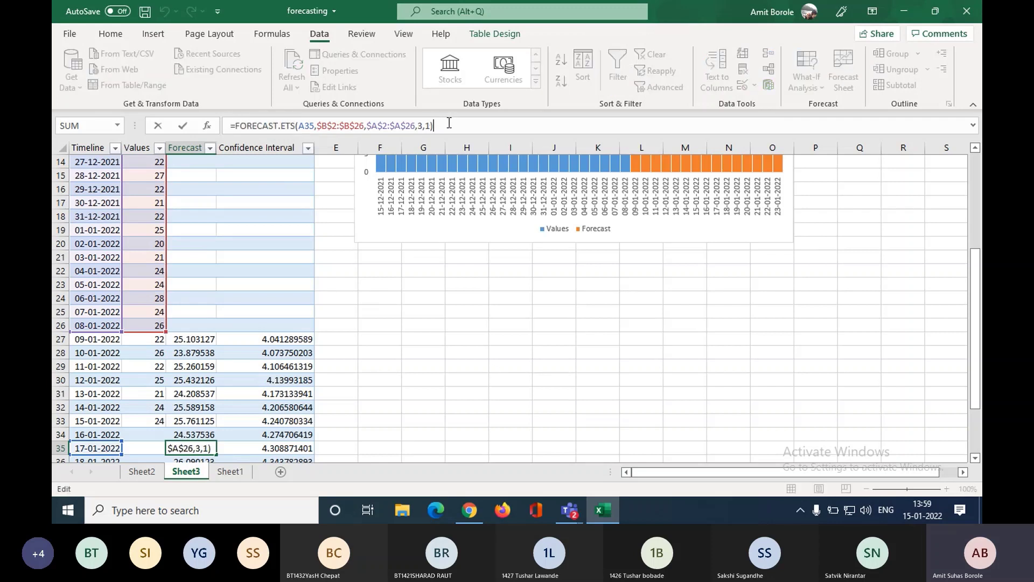
key(Return)
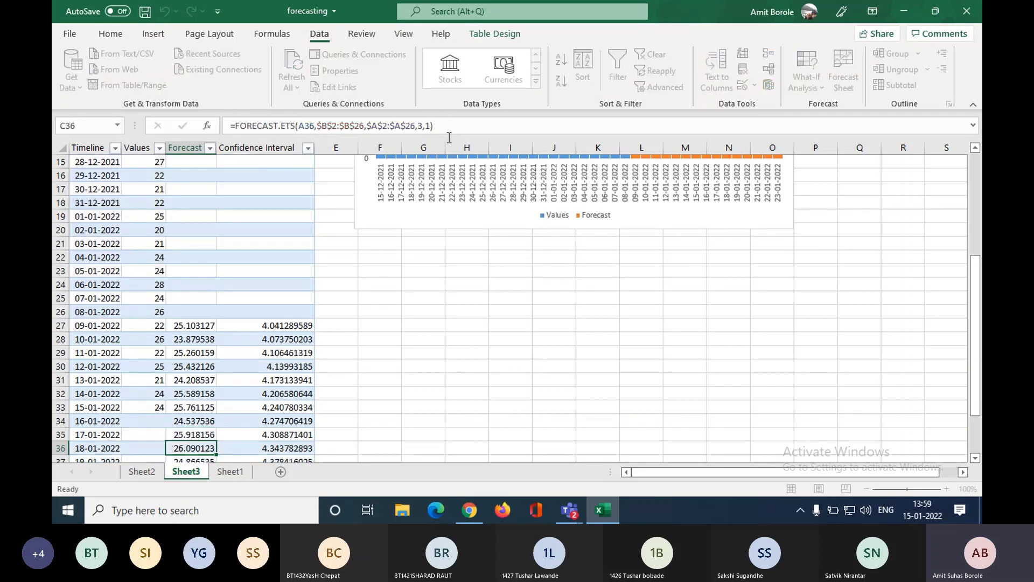
click(465, 320)
Step: Start a =FORECAST formula in Sheet3's H27, erase it, and go back to Sheet1
text(=)
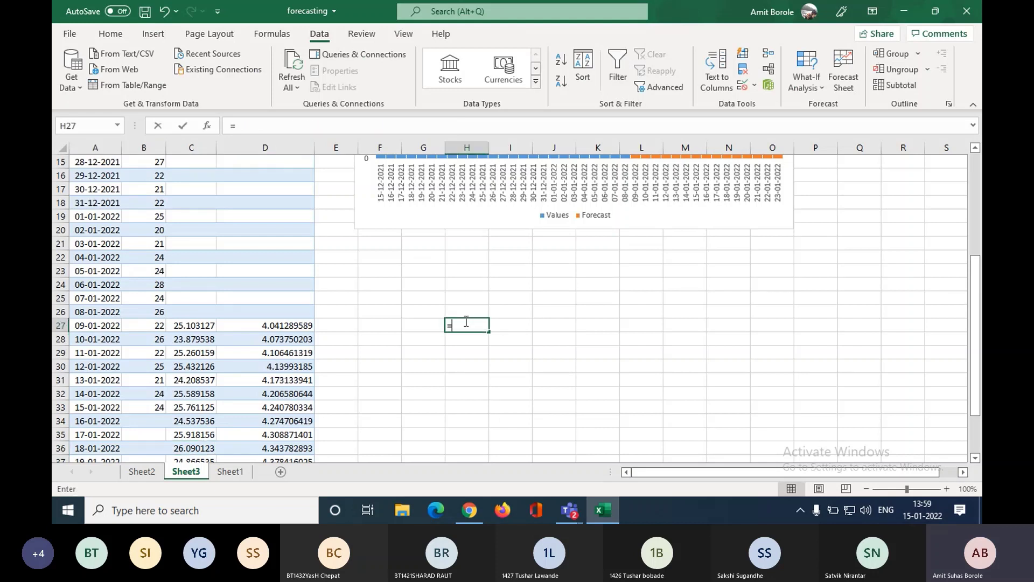
text(forecast)
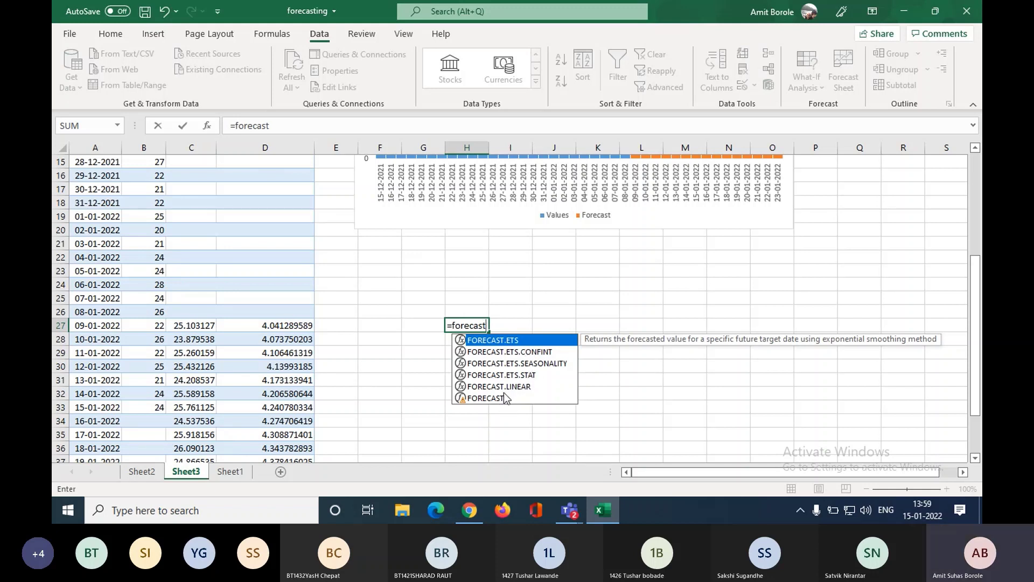
key(BackSpace)
key(BackSpace)
key(BackSpace)
key(BackSpace)
key(BackSpace)
key(BackSpace)
key(BackSpace)
key(BackSpace)
key(BackSpace)
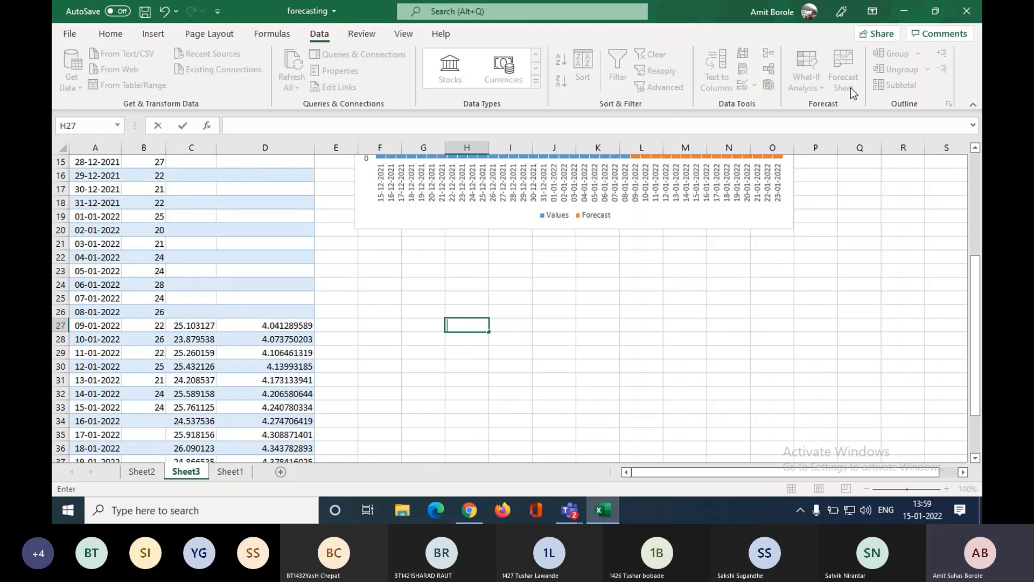
click(231, 472)
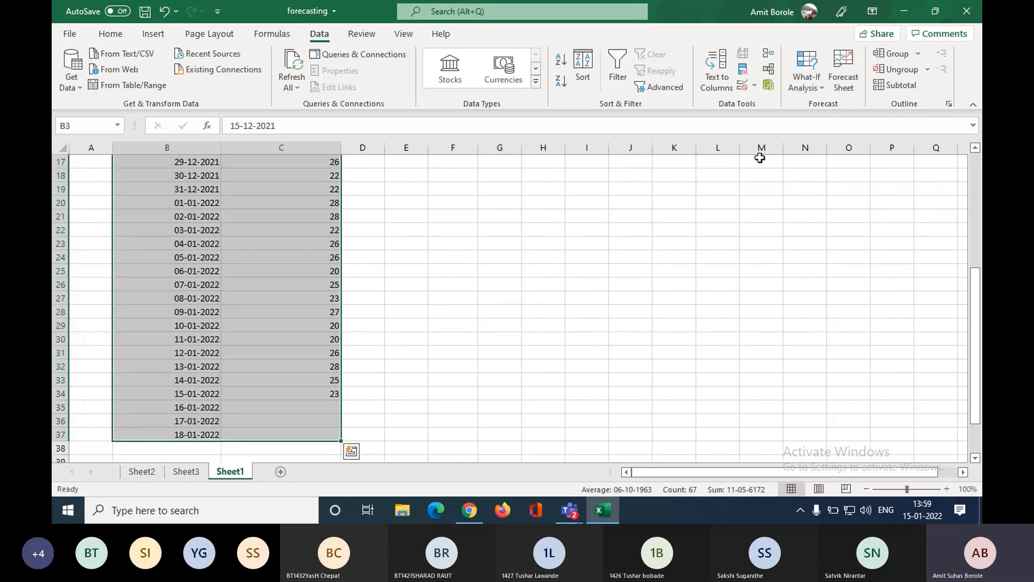
click(637, 316)
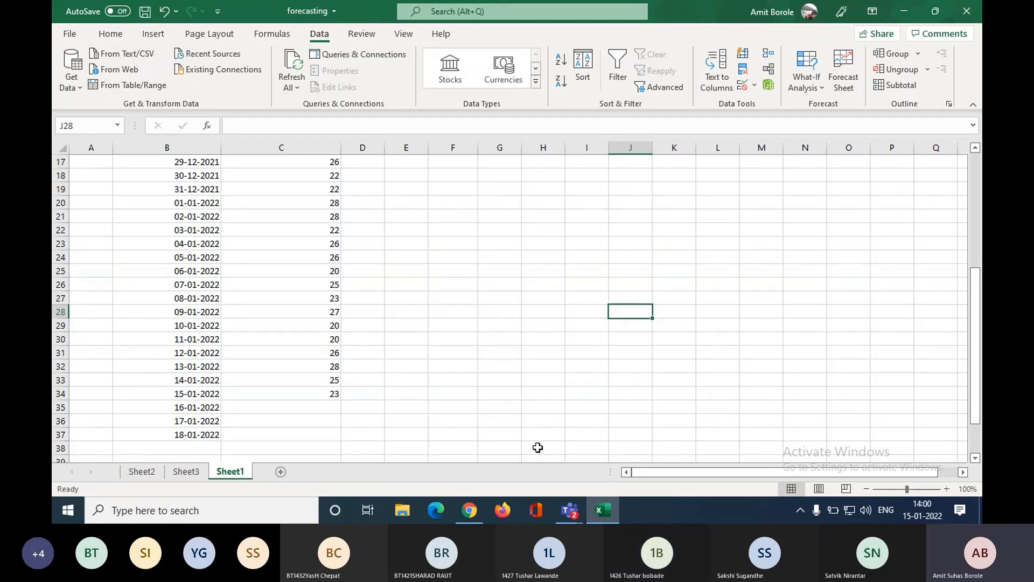
mouse_move(581, 520)
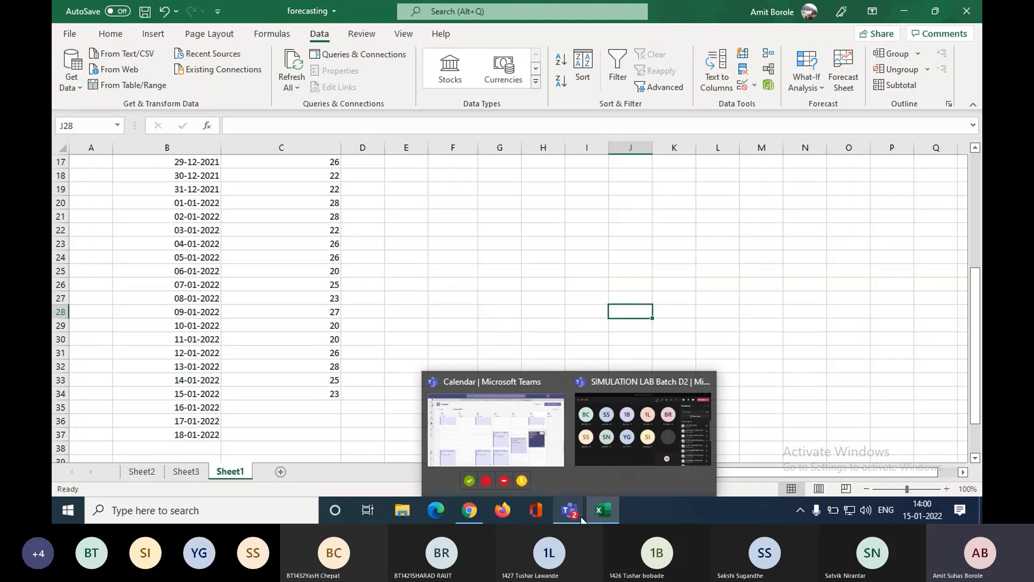
mouse_move(477, 509)
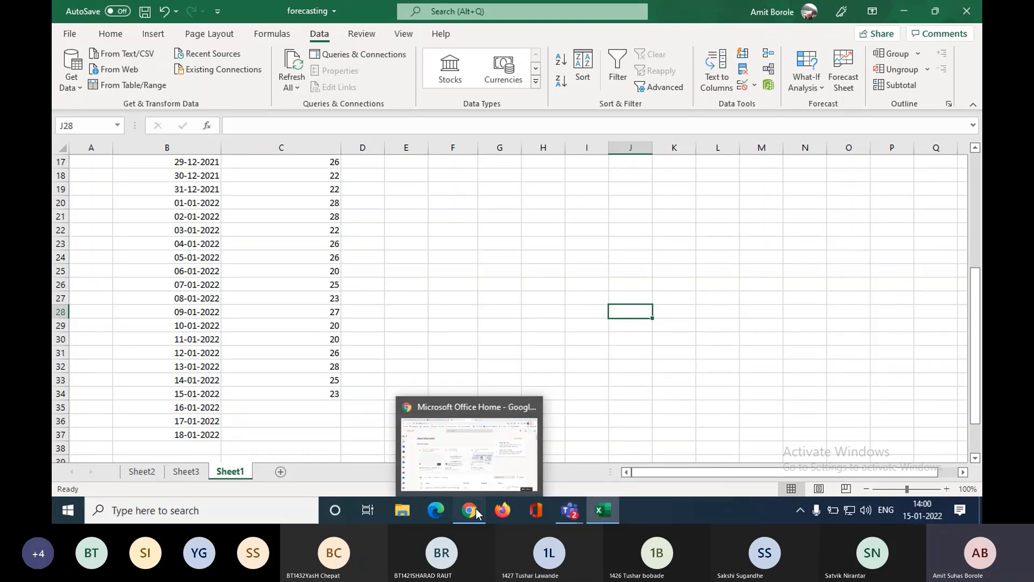
Step: Google 'seasonality in forecasting', highlight Investopedia's definition, then return to Excel
click(476, 508)
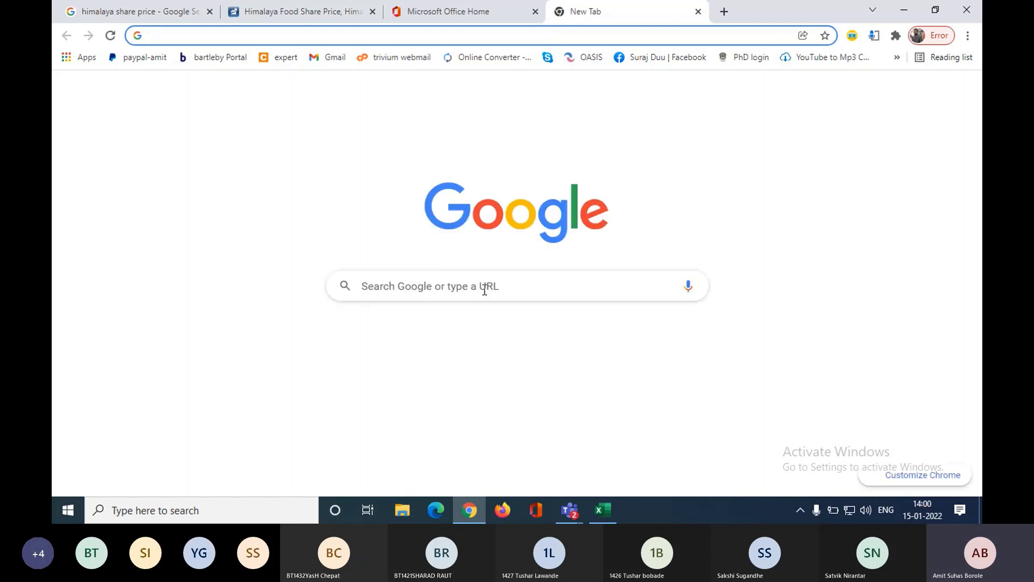
click(484, 291)
text(s)
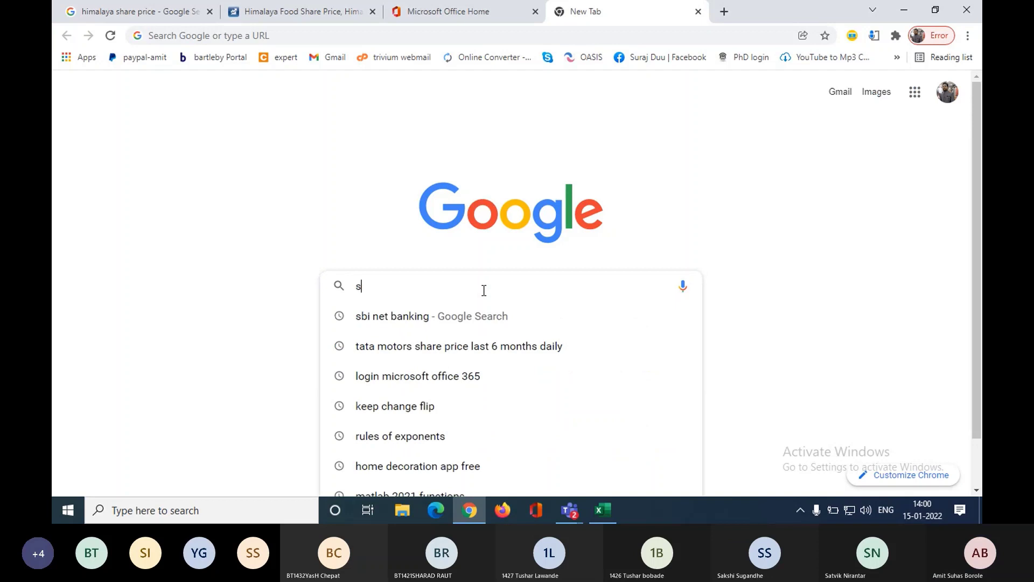
text(easo)
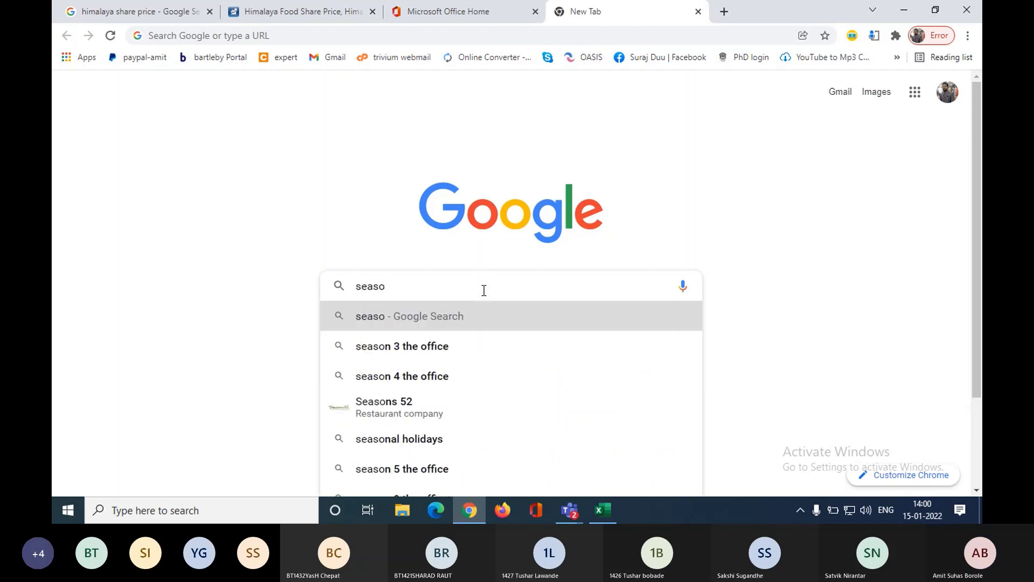
text(nal)
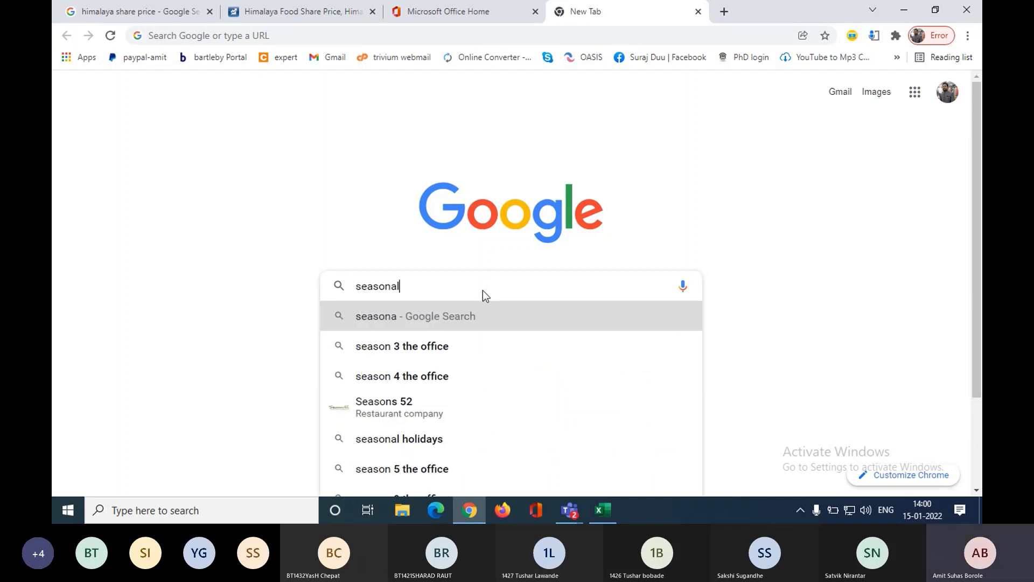
text(ity i)
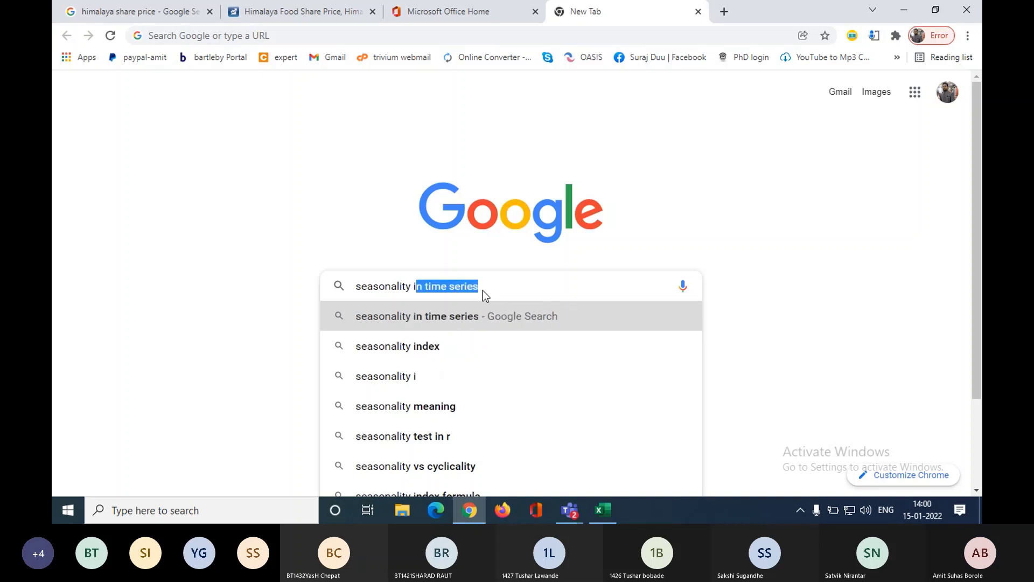
text(n foreca)
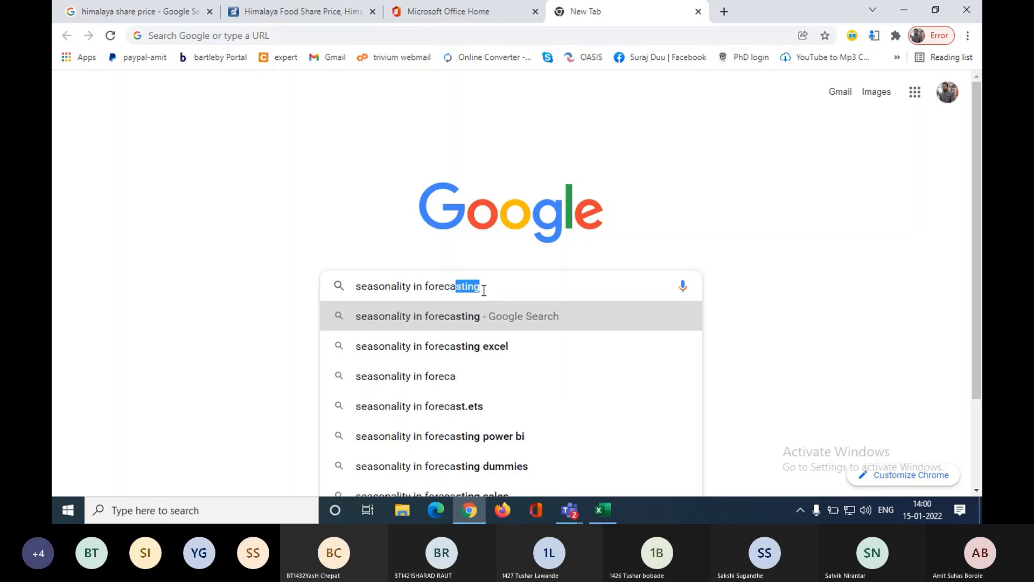
text(sting)
key(Return)
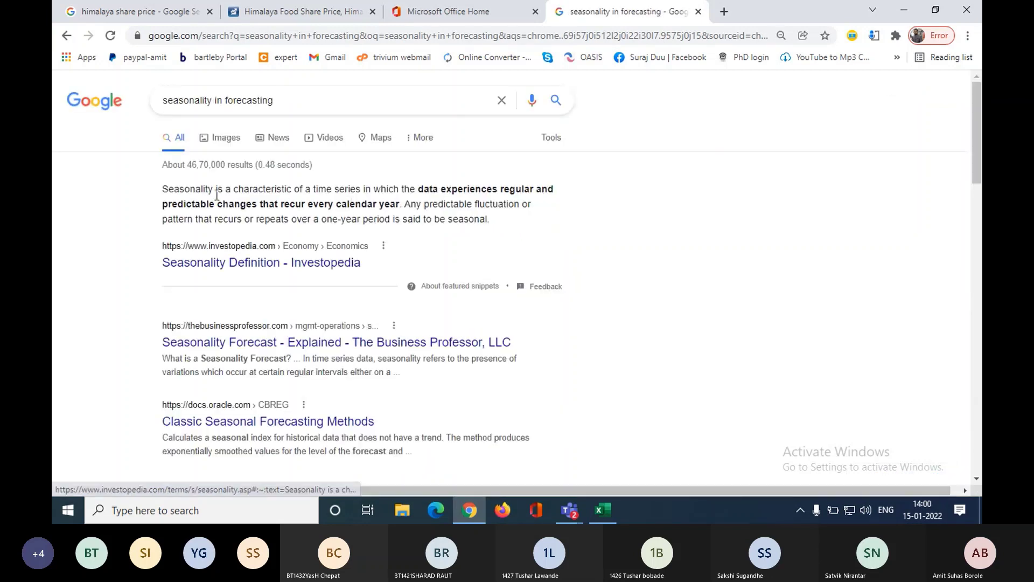
drag(306, 190, 404, 209)
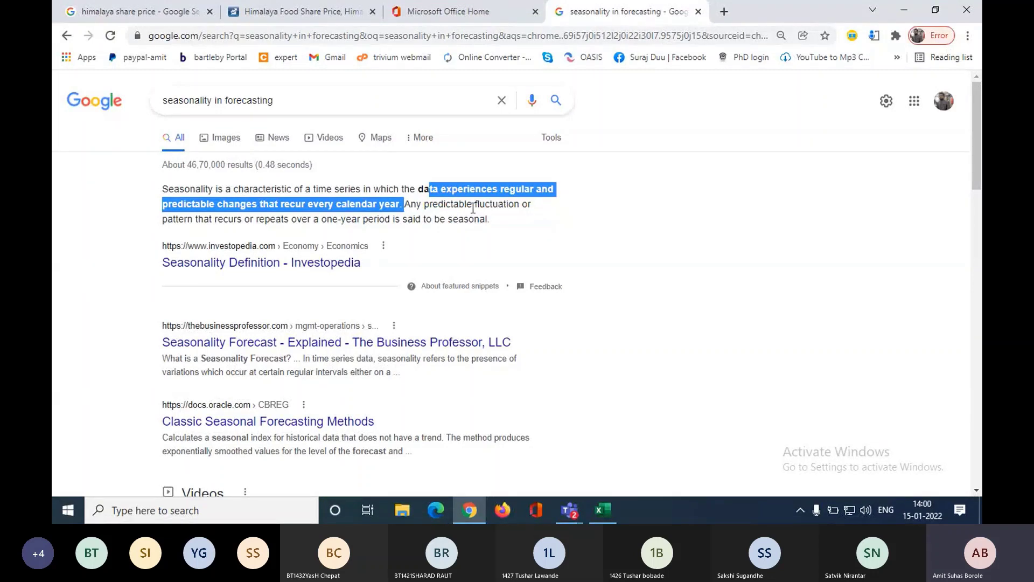
click(598, 506)
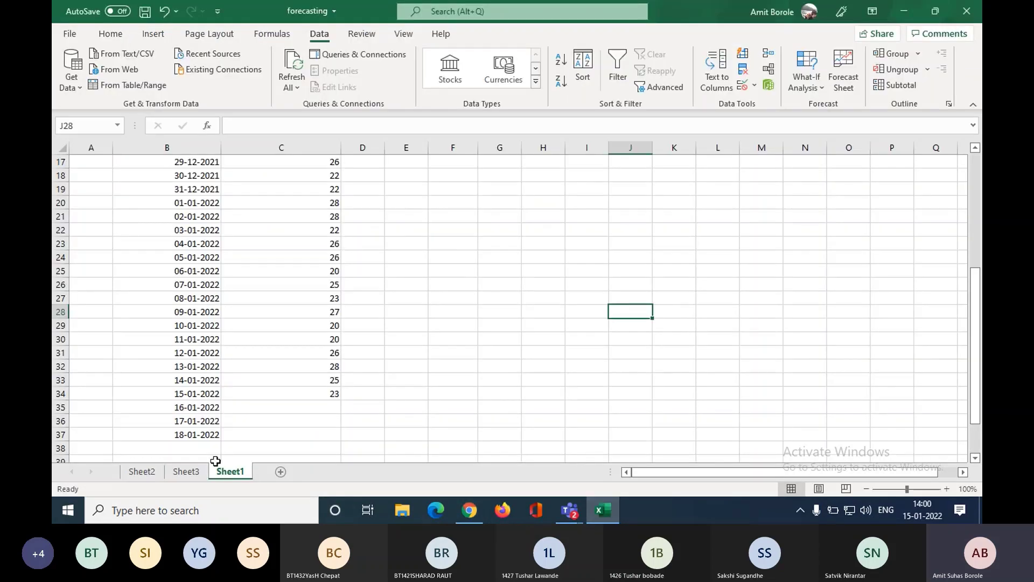
click(187, 472)
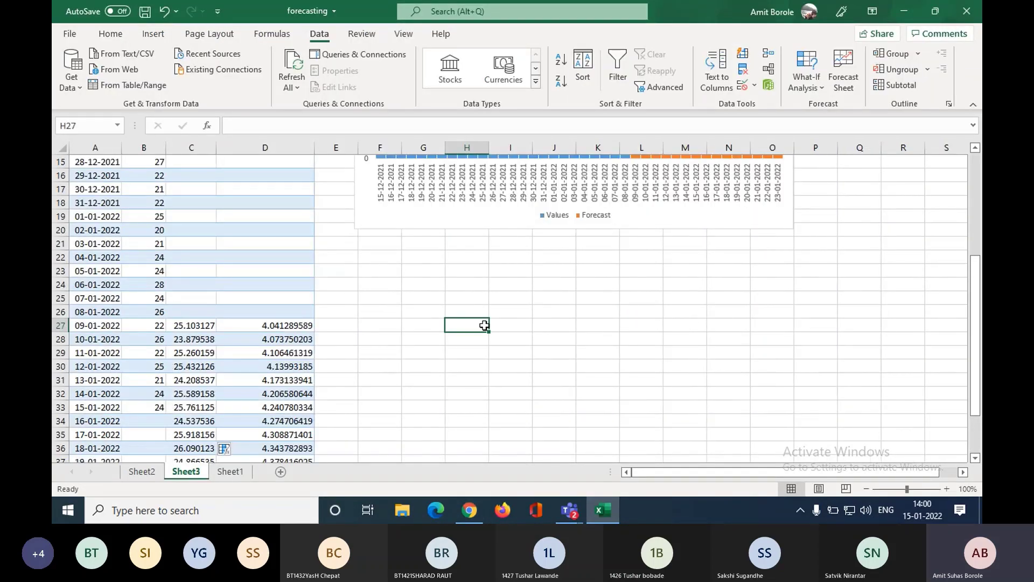
click(141, 472)
key(Up)
key(Up)
key(Up)
key(Up)
key(Up)
key(Up)
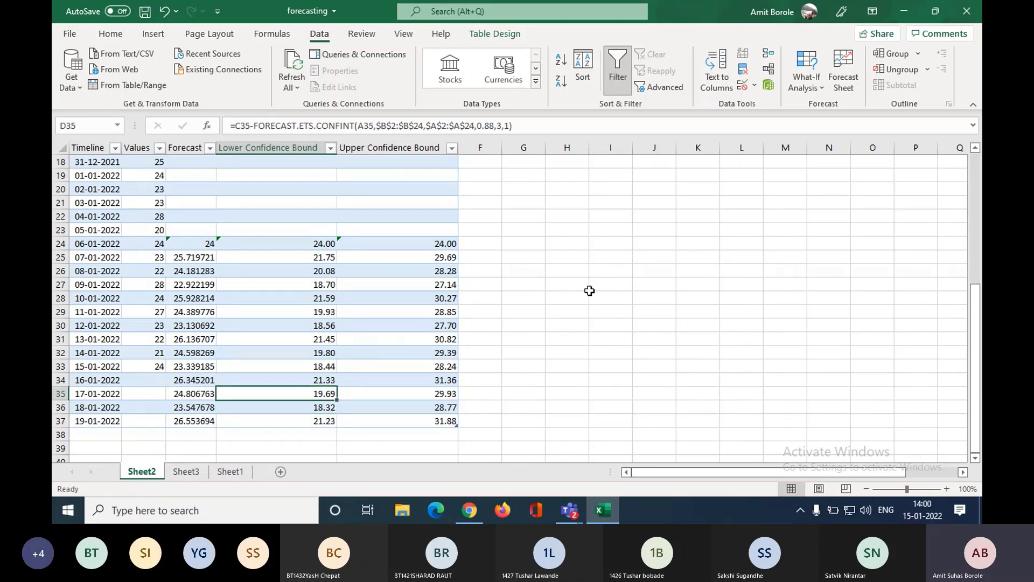
key(Up)
key(Up)
key(Up)
key(Up)
key(Up)
key(Up)
key(Up)
key(Up)
key(Up)
key(Up)
key(Up)
key(Up)
key(Up)
key(Up)
key(Up)
key(Up)
key(Up)
key(Up)
key(Up)
key(Up)
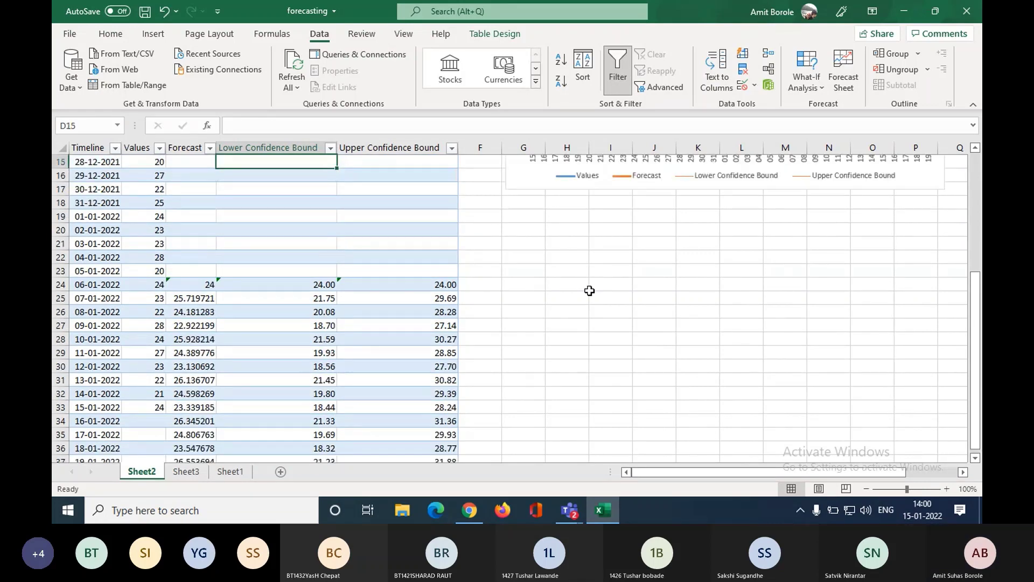
key(Up)
key(Up)
key(Up)
key(Up)
key(Up)
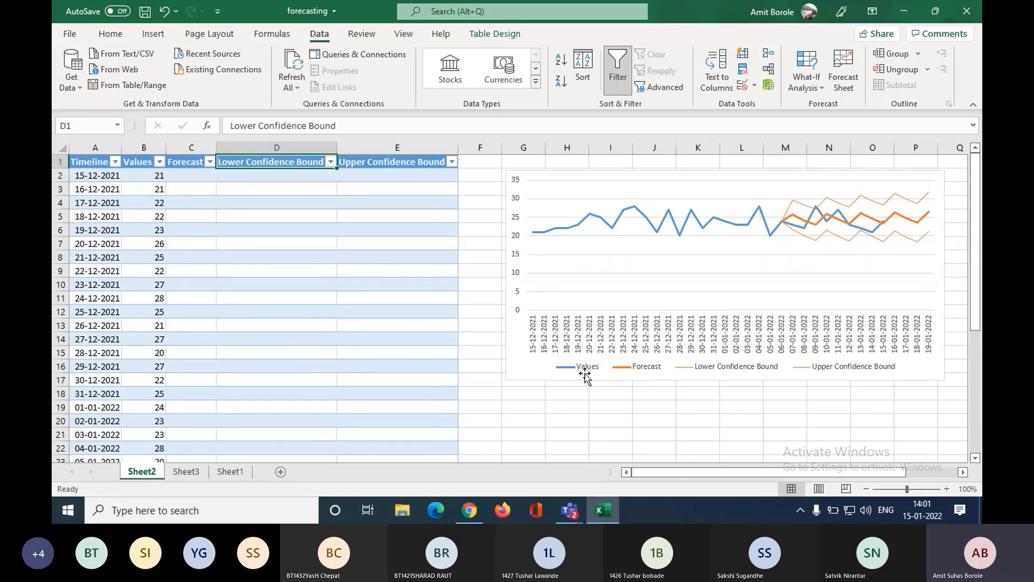
click(230, 474)
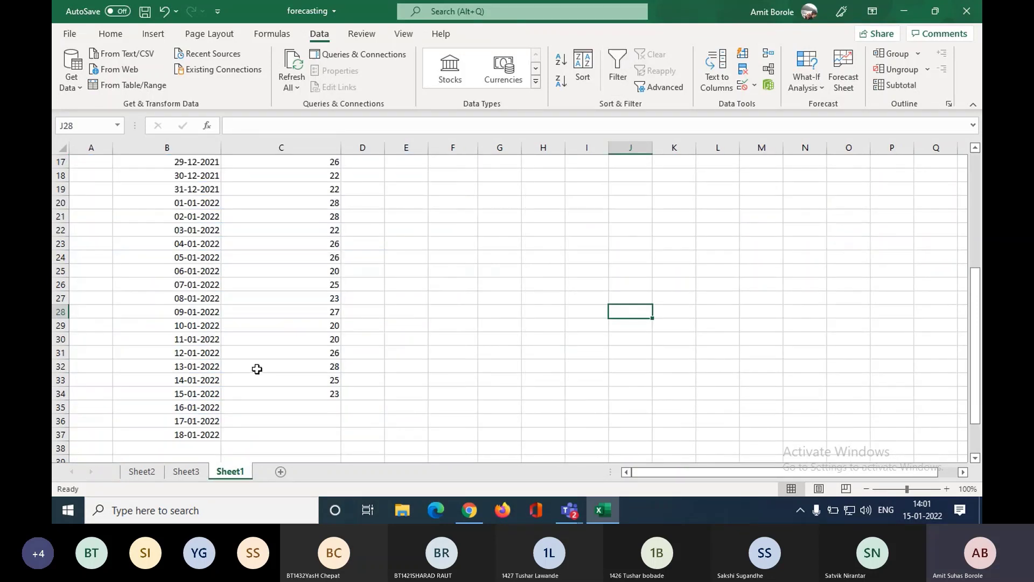
click(310, 443)
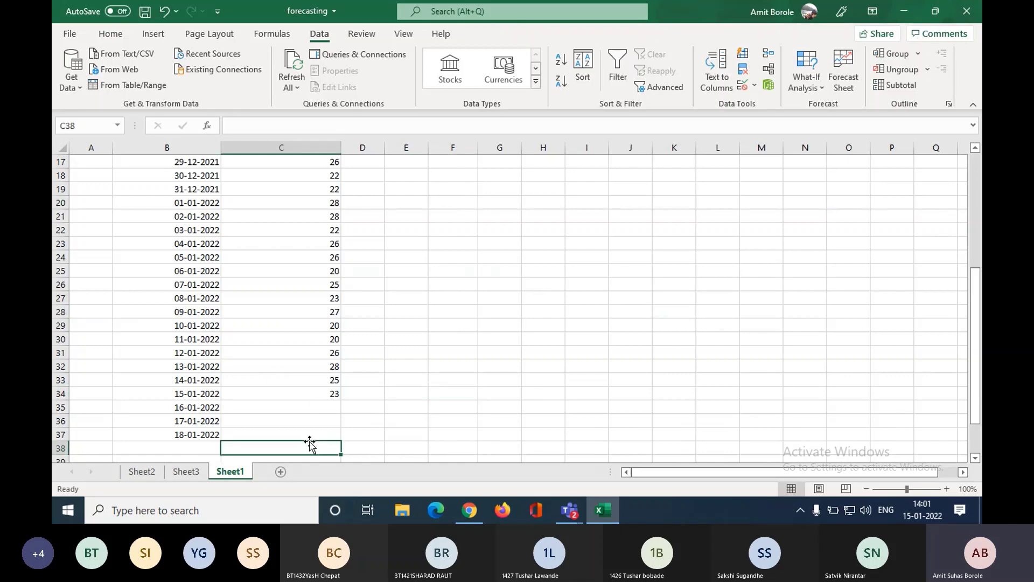
drag(309, 443, 196, 188)
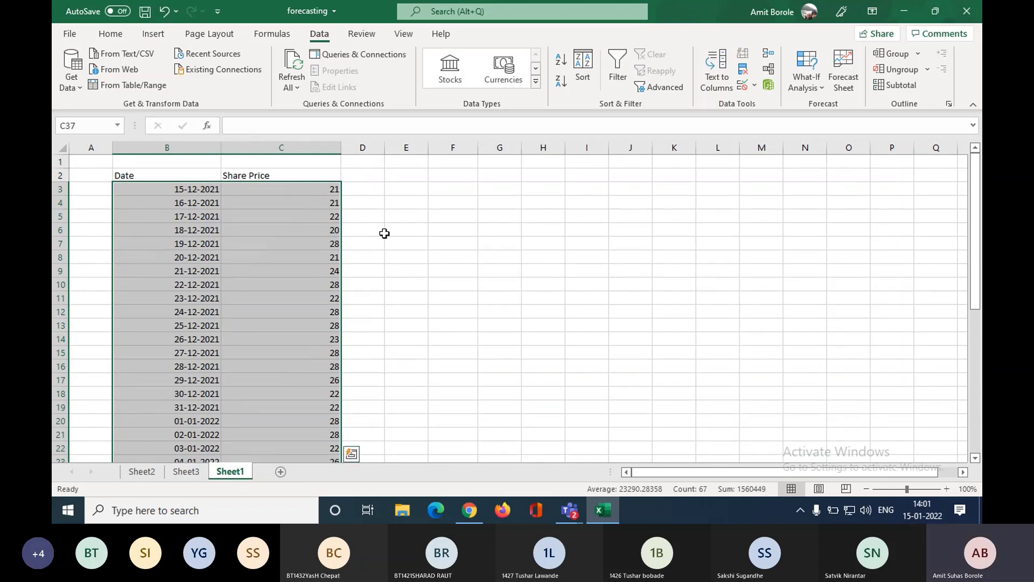
click(844, 70)
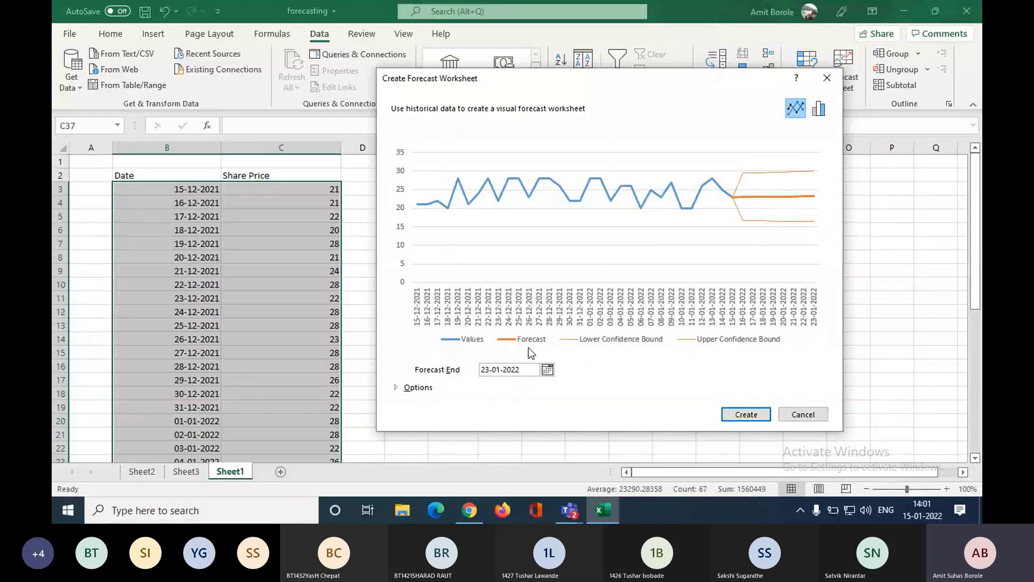
drag(558, 79, 500, 20)
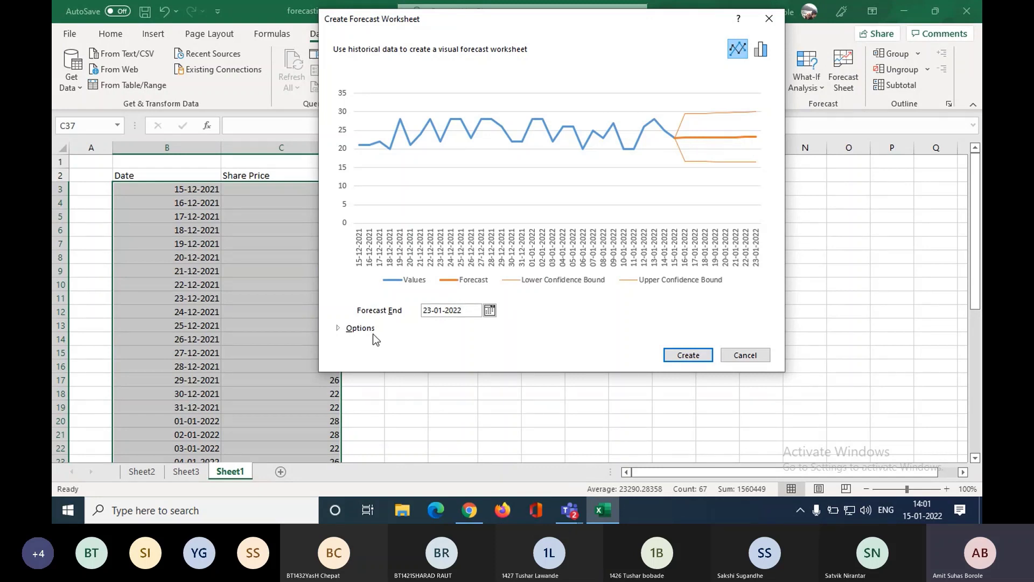
click(354, 331)
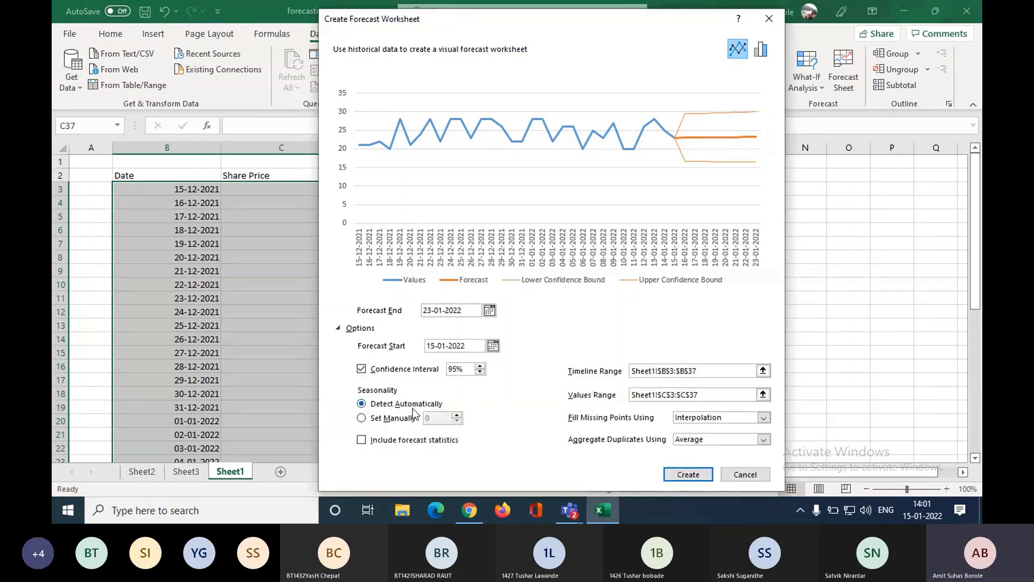
click(399, 424)
click(456, 416)
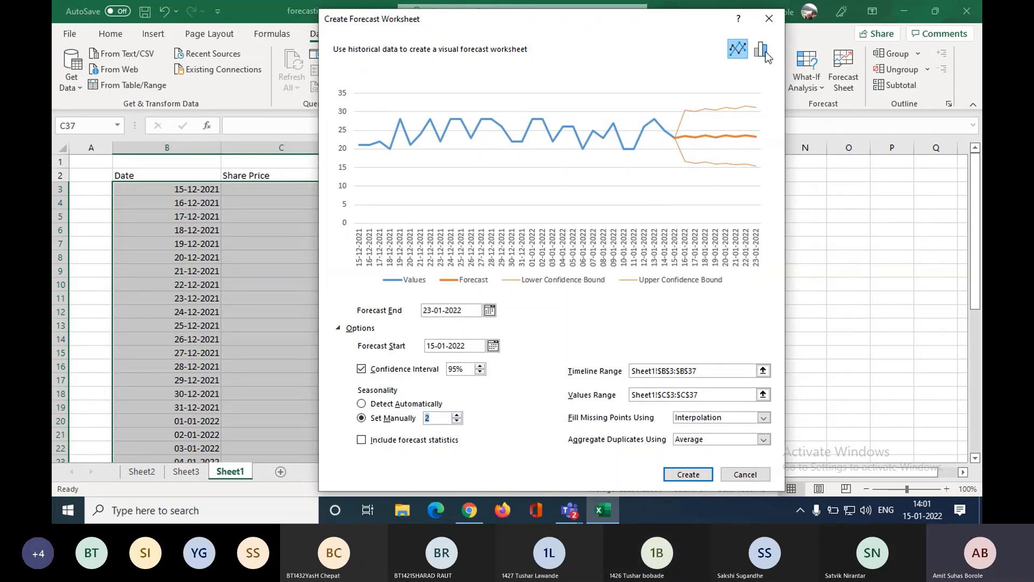
click(769, 14)
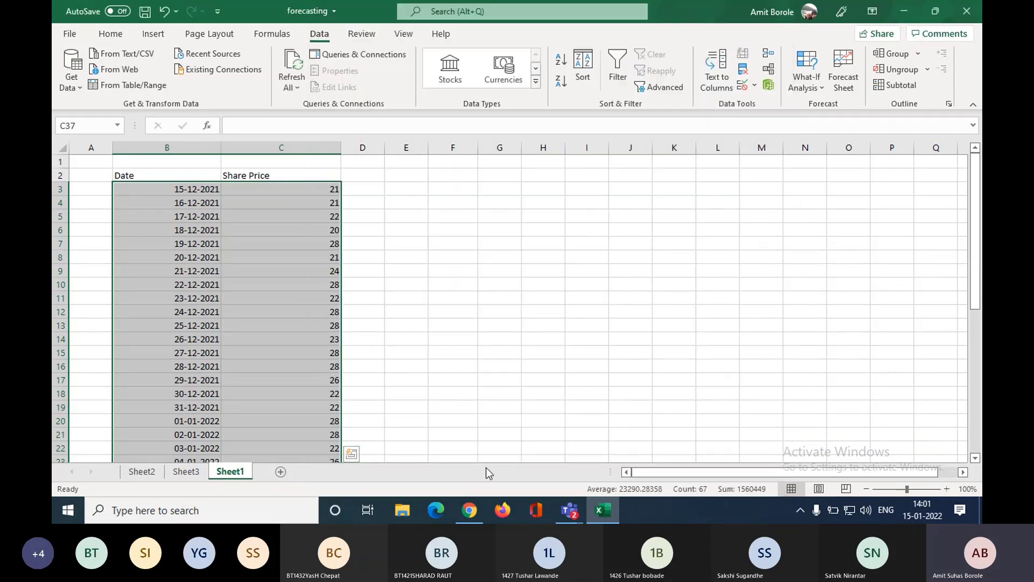
Step: Return to the 'seasonality in forecasting' results and highlight Investopedia's seasonality definition
click(464, 519)
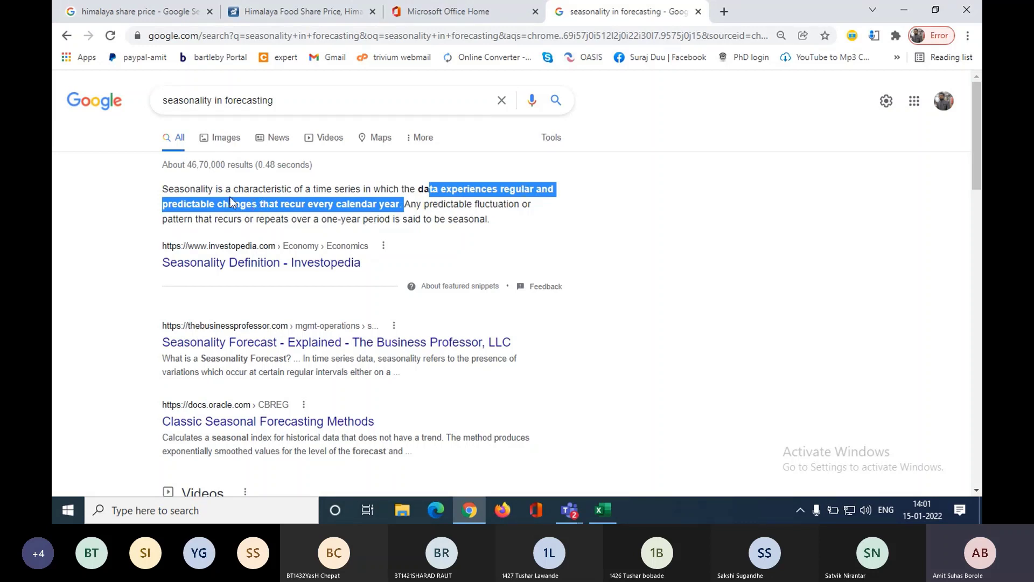
drag(218, 192, 241, 218)
drag(168, 205, 385, 204)
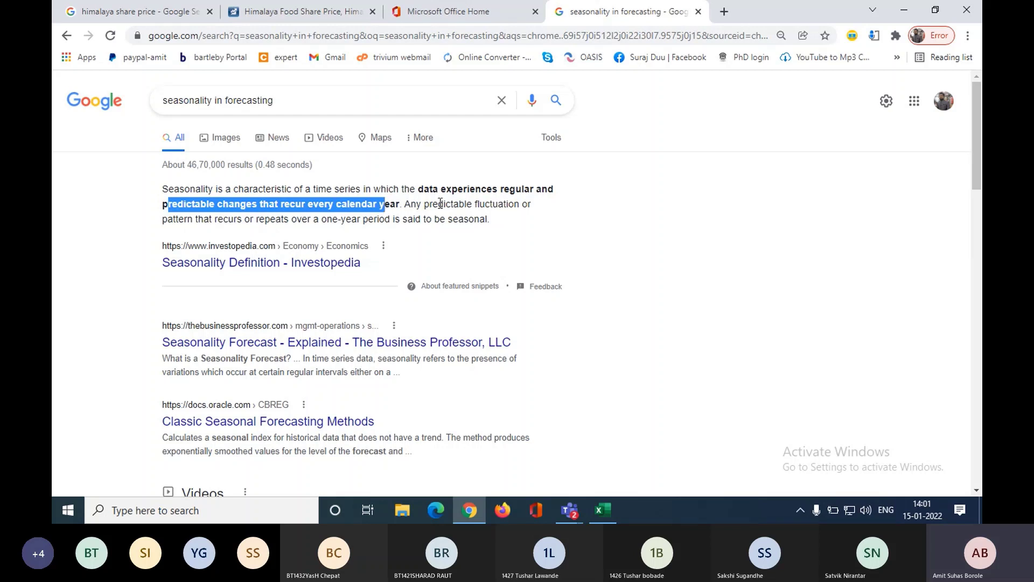
click(601, 332)
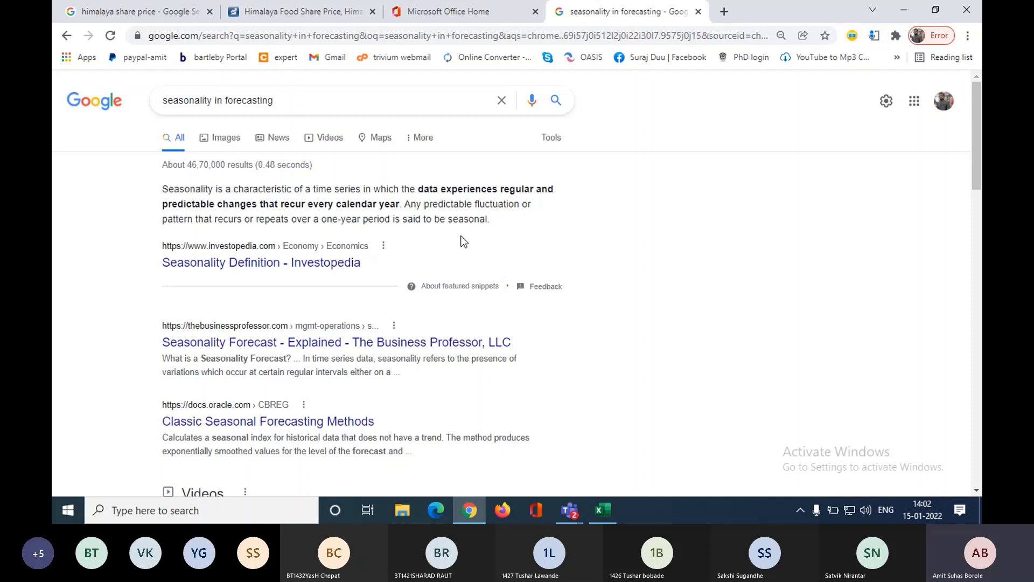
Step: Bring Excel forward on Sheet2's forecast table and confidence-bound line chart
click(603, 501)
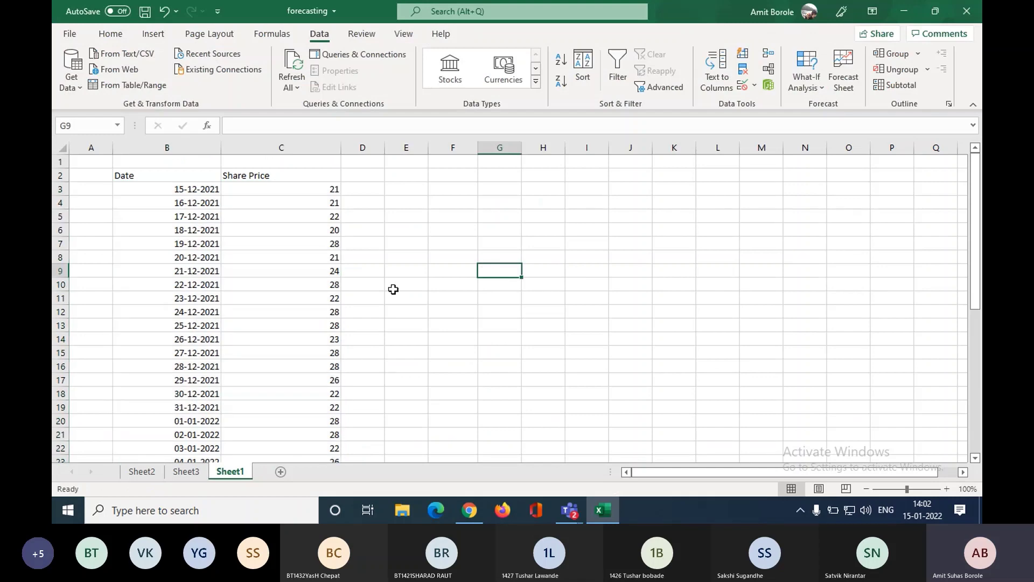
click(142, 472)
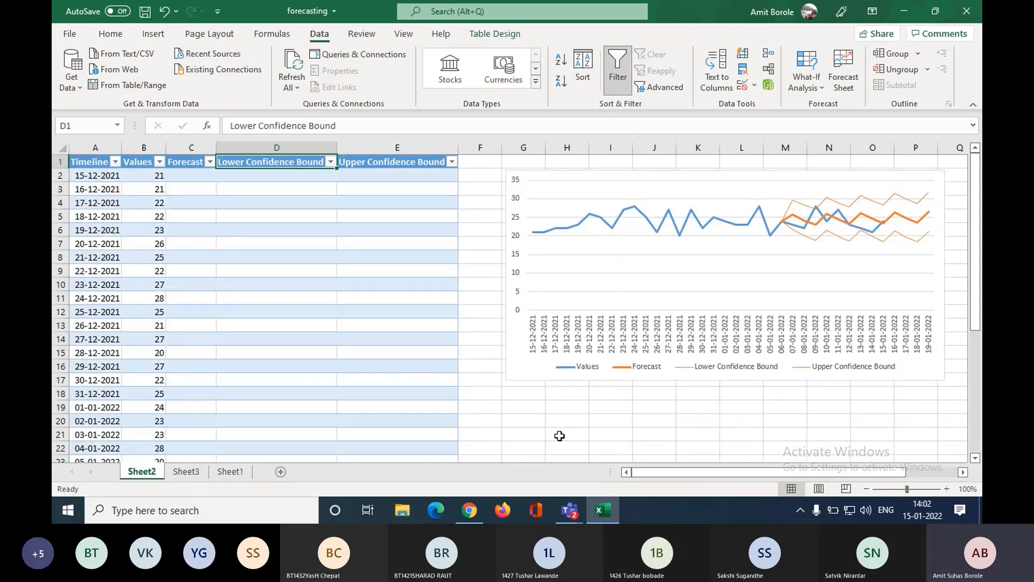